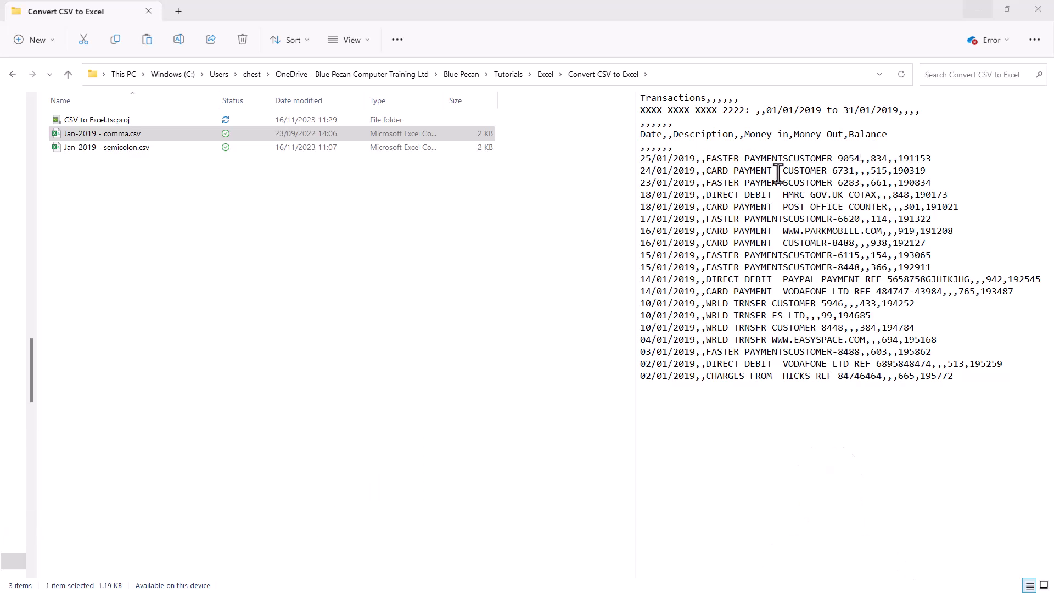
Preview both bank CSVs, AutoFit columns A–G of the comma CSV, then close it
click(89, 148)
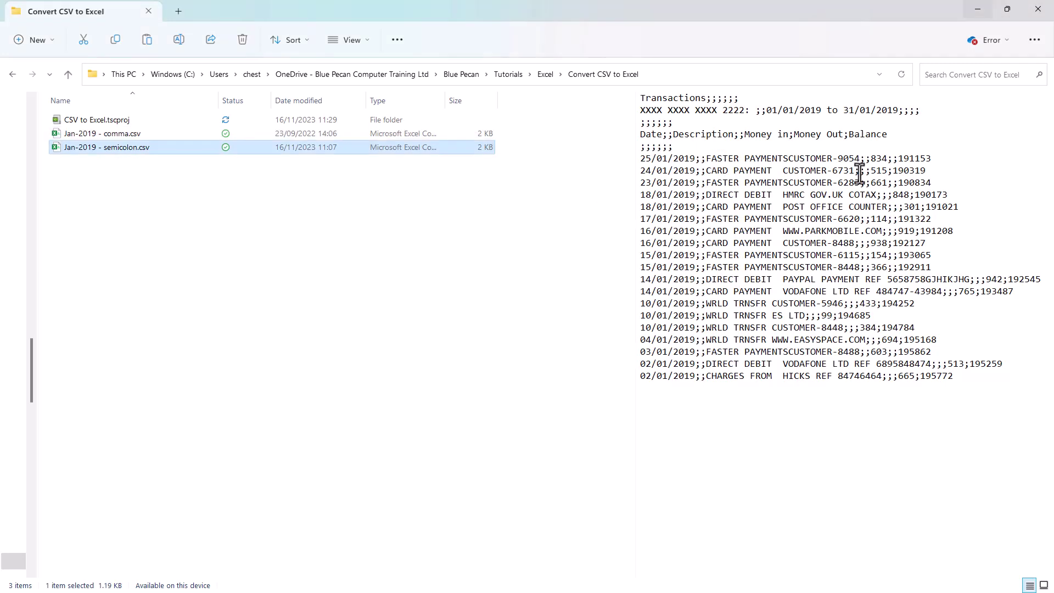
click(112, 134)
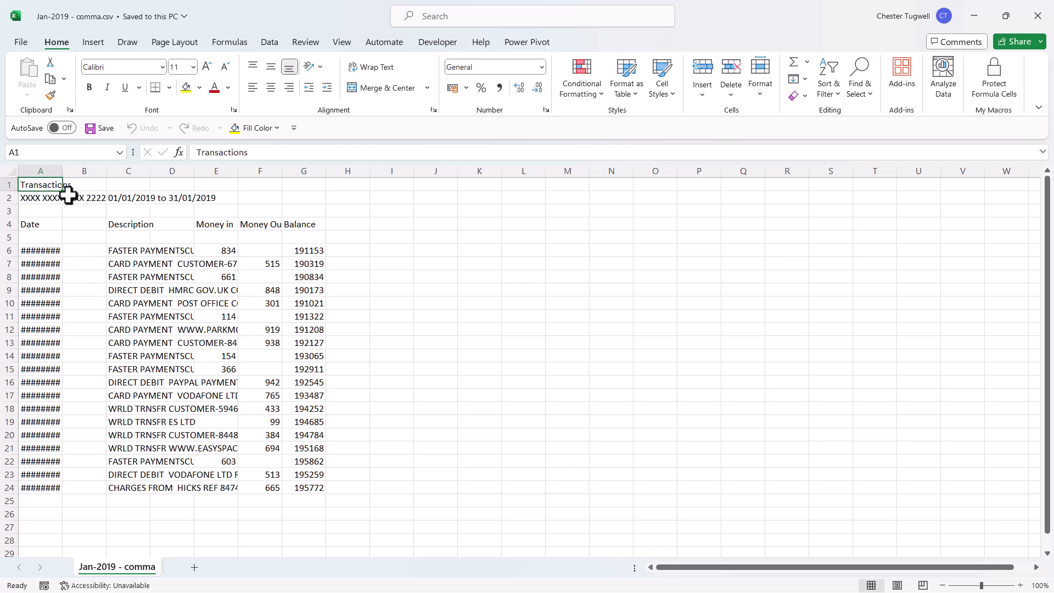
double_click(62, 171)
drag(110, 171, 378, 171)
double_click(381, 171)
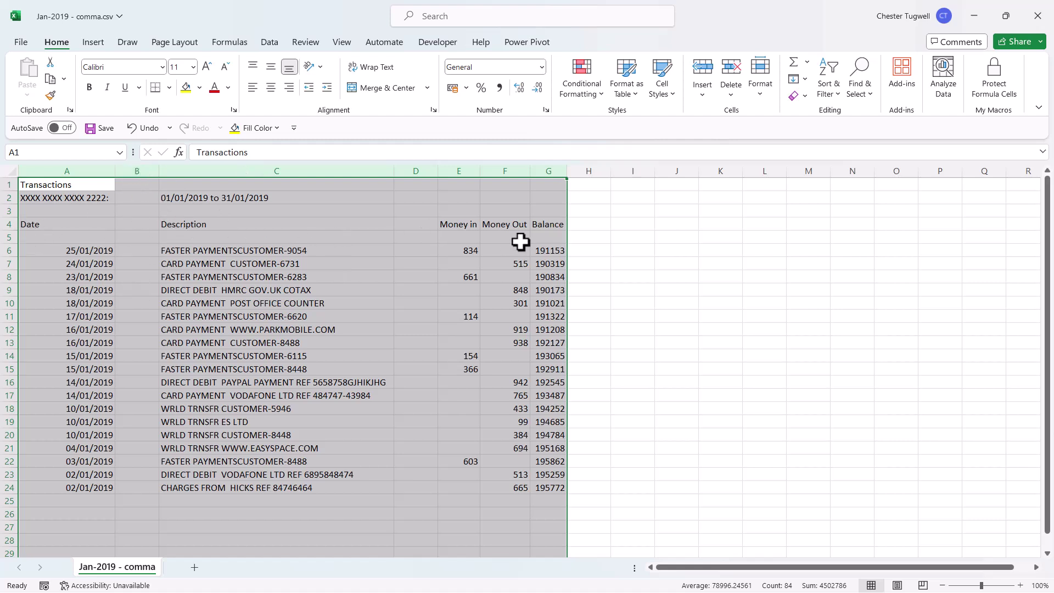
click(1046, 15)
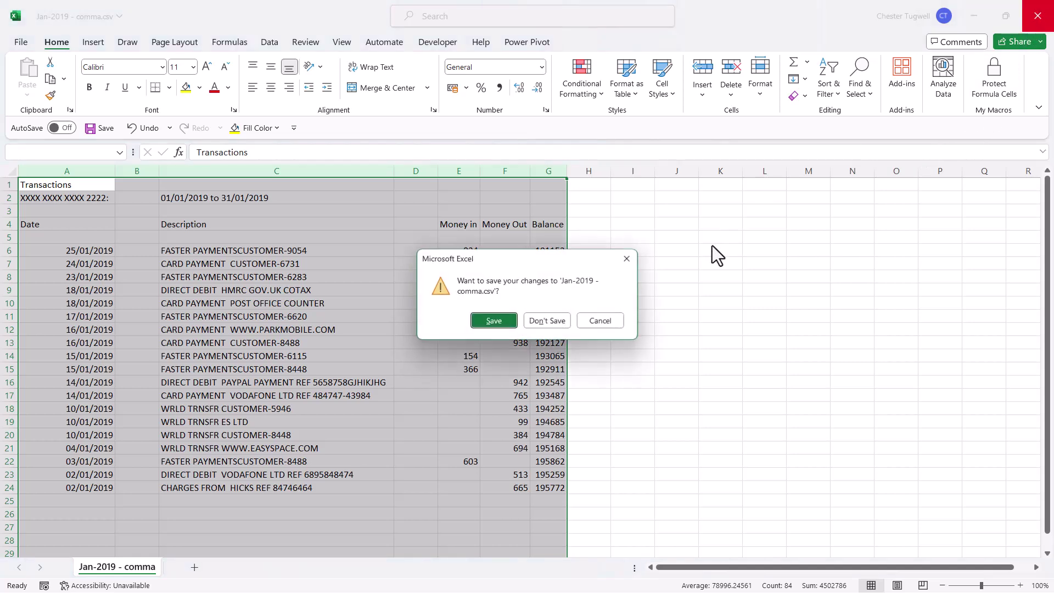
Discard the comma CSV's changes, open Jan-2019 - semicolon.csv, AutoFit column A, and close unsaved
click(559, 322)
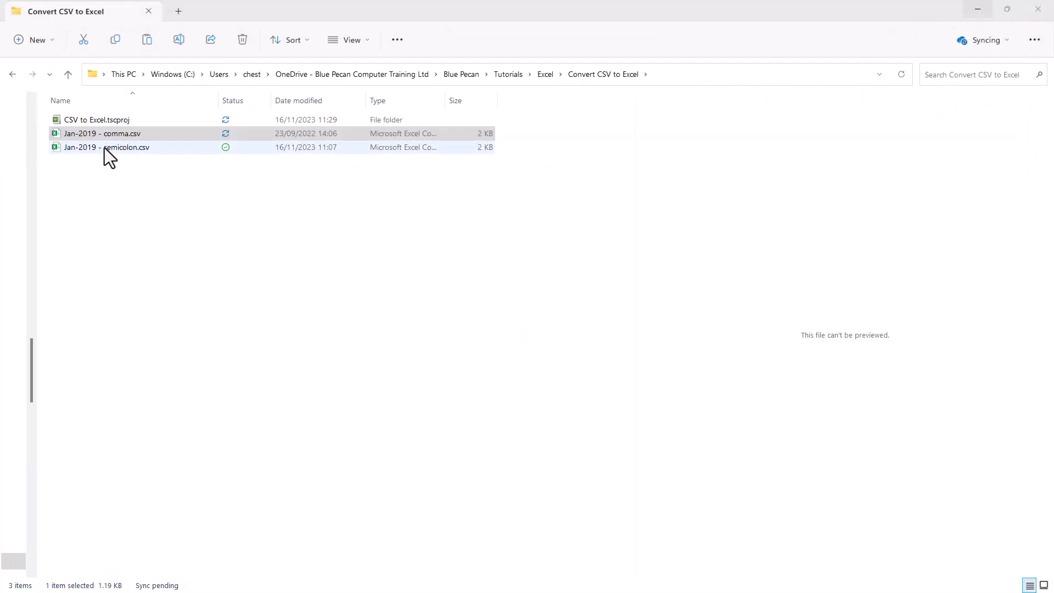
click(101, 148)
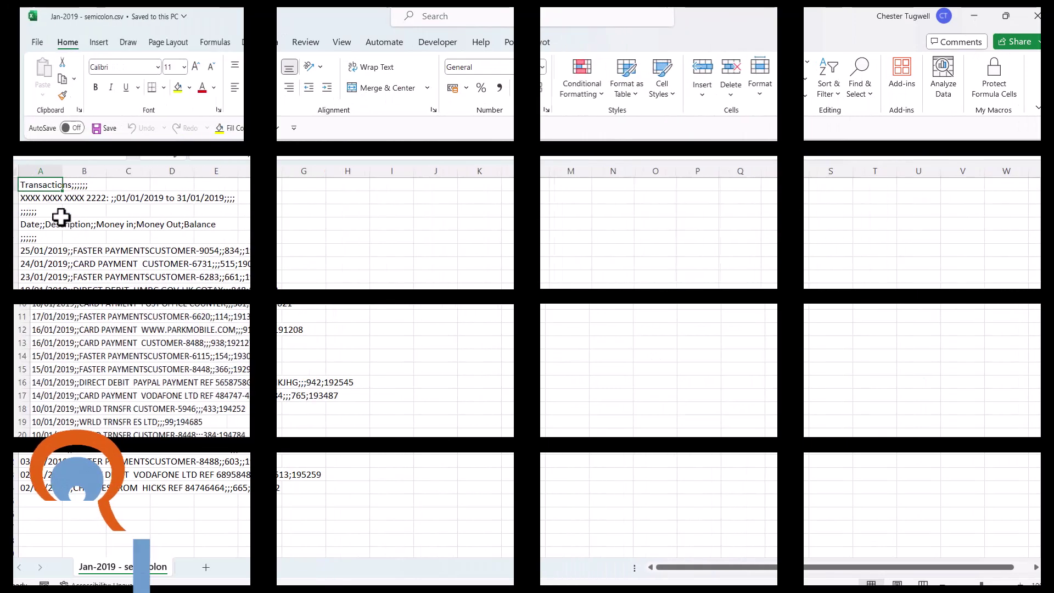
double_click(62, 172)
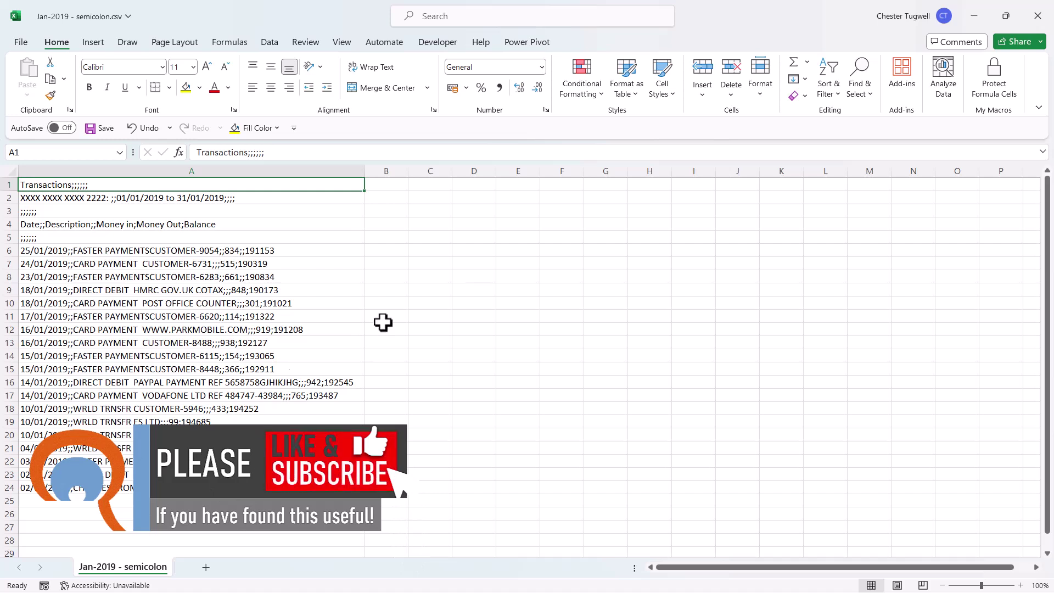
click(1038, 15)
click(564, 325)
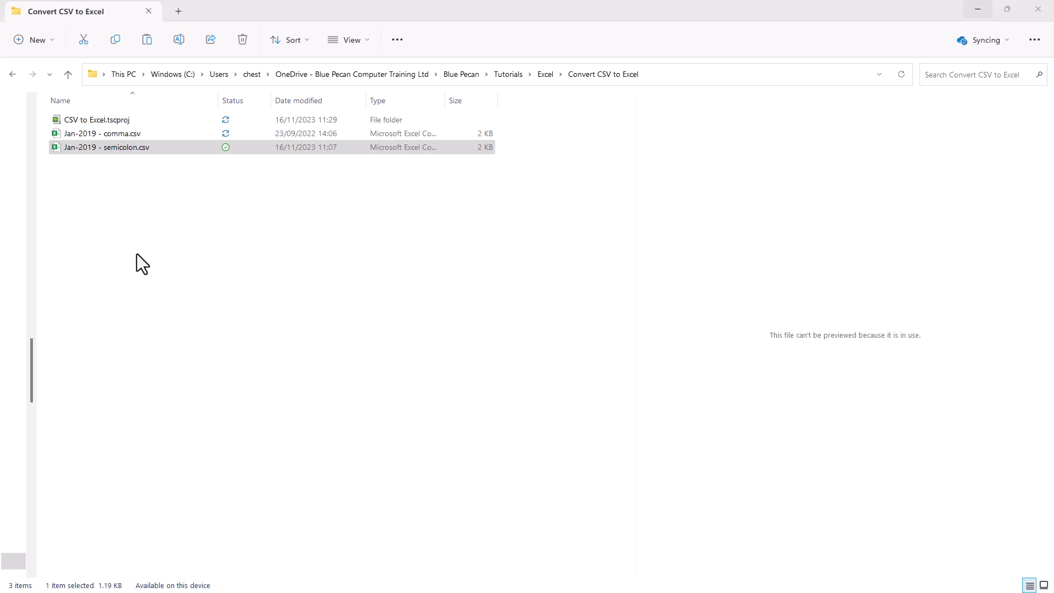
Search the Start menu for 'region settings' and open Region settings
key(super)
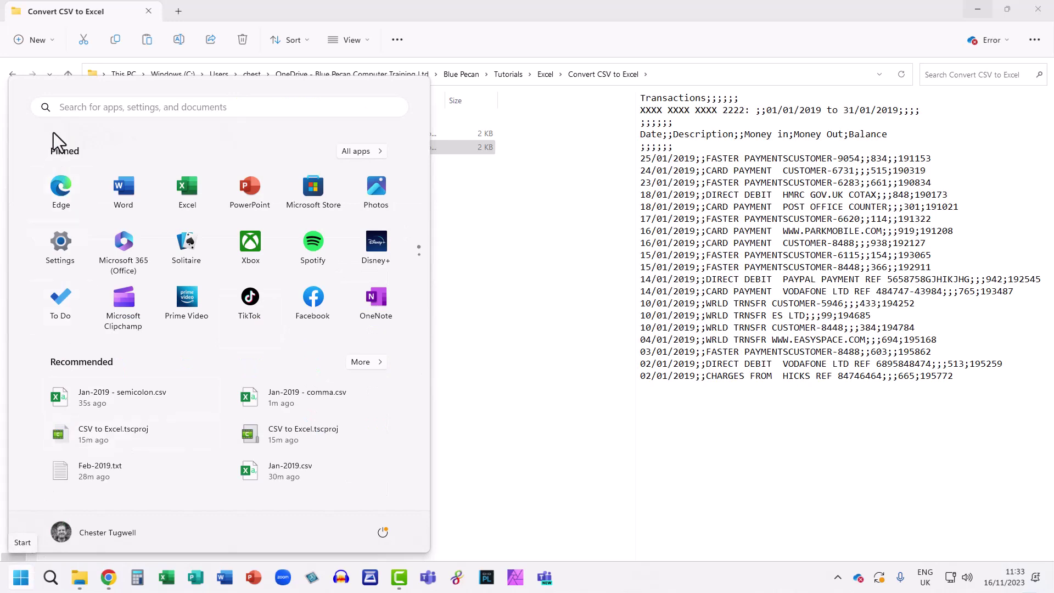
click(80, 109)
text(r)
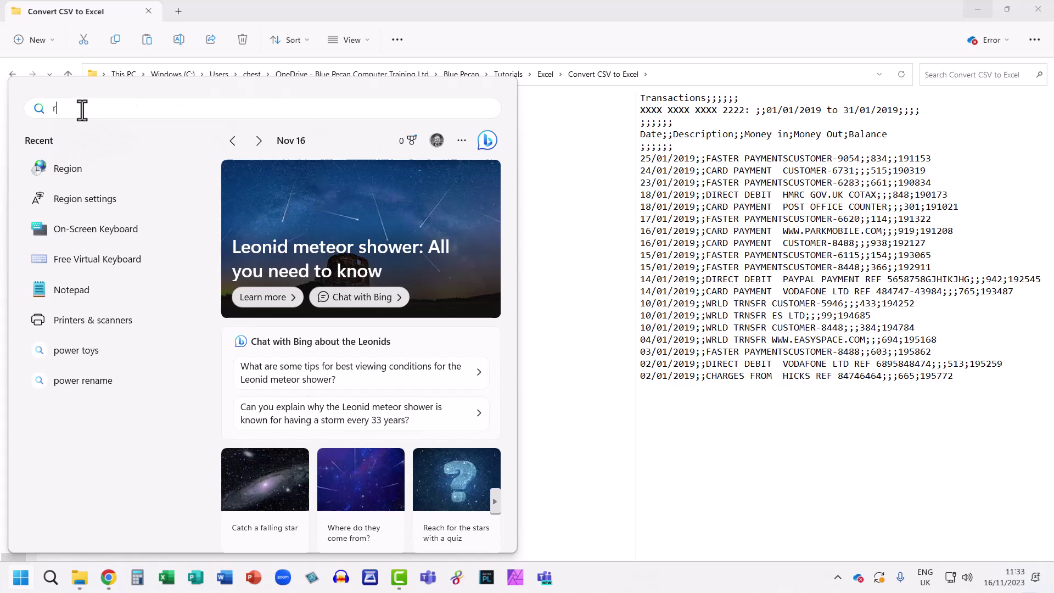
text(egion settings)
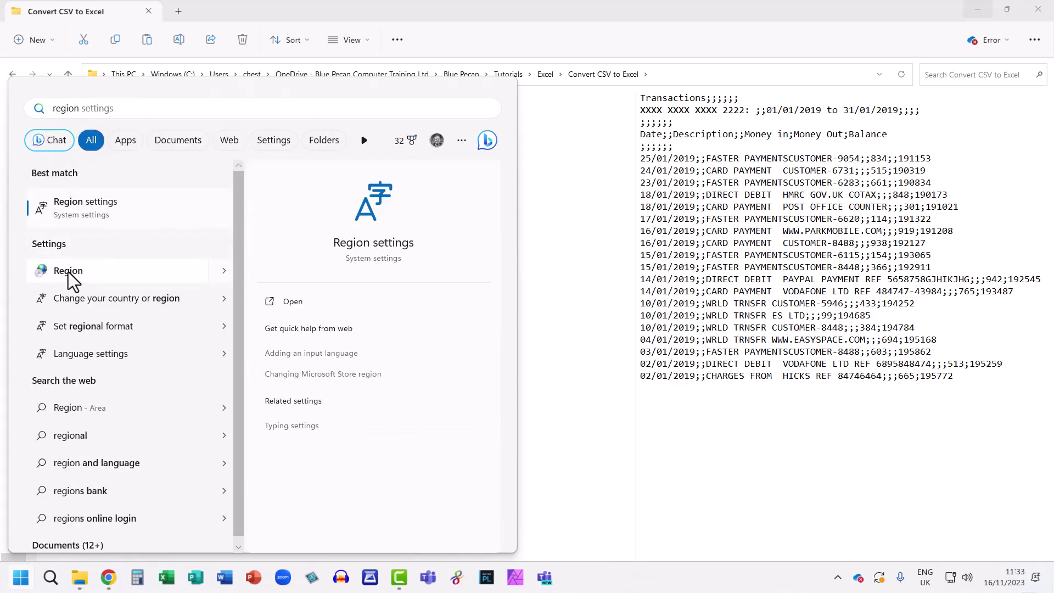
click(71, 269)
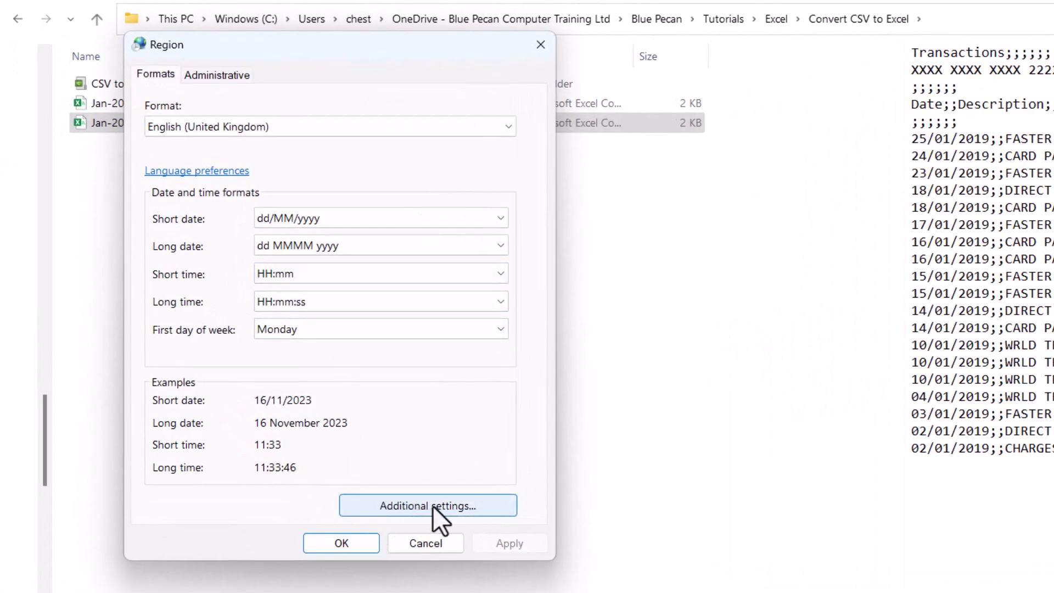
Set the List separator to ';' under Additional settings and confirm
click(430, 505)
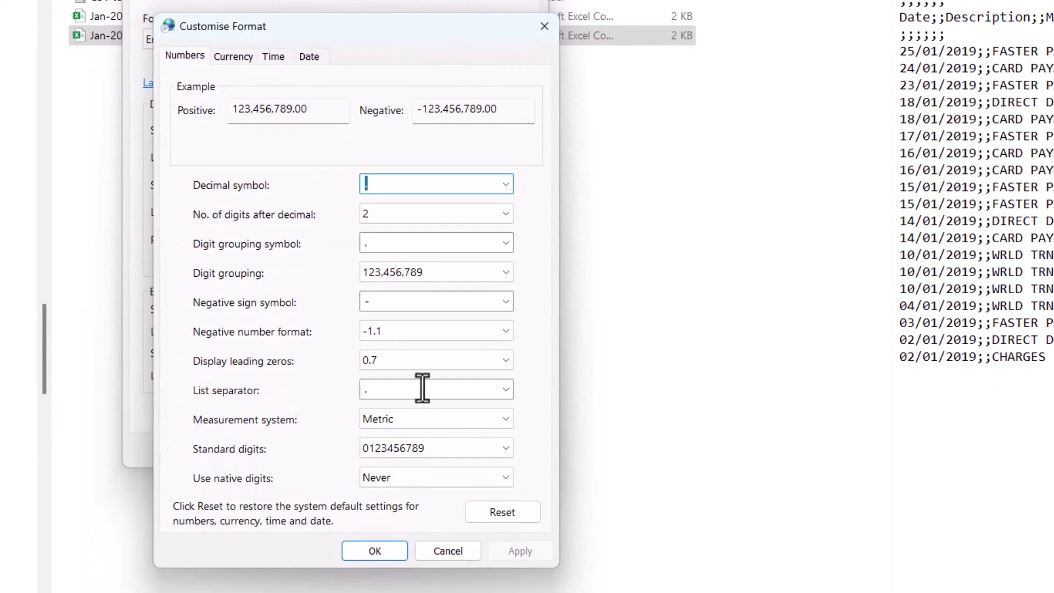
click(367, 389)
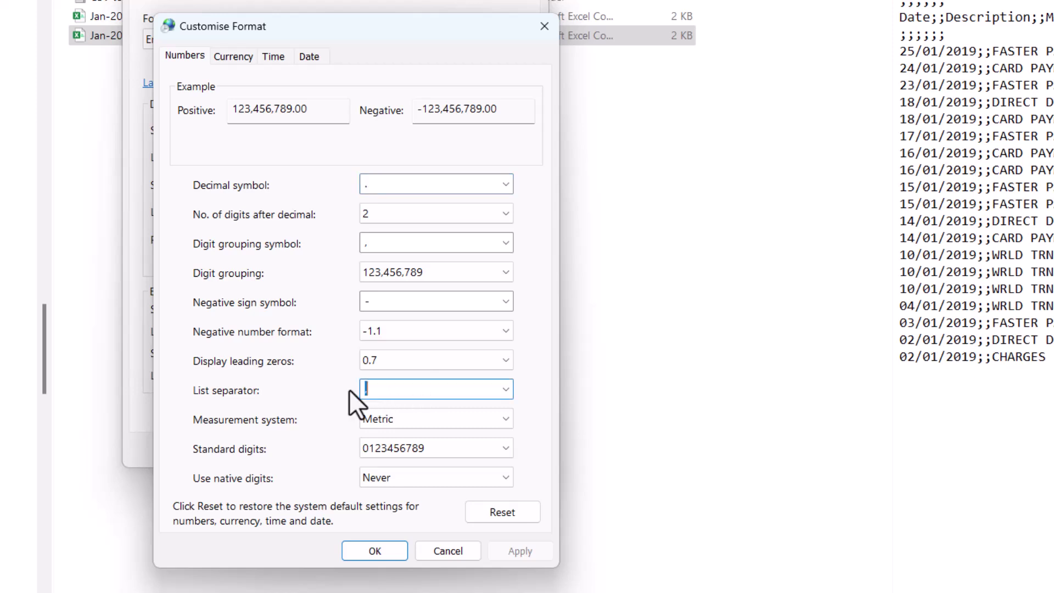
text(;)
click(375, 550)
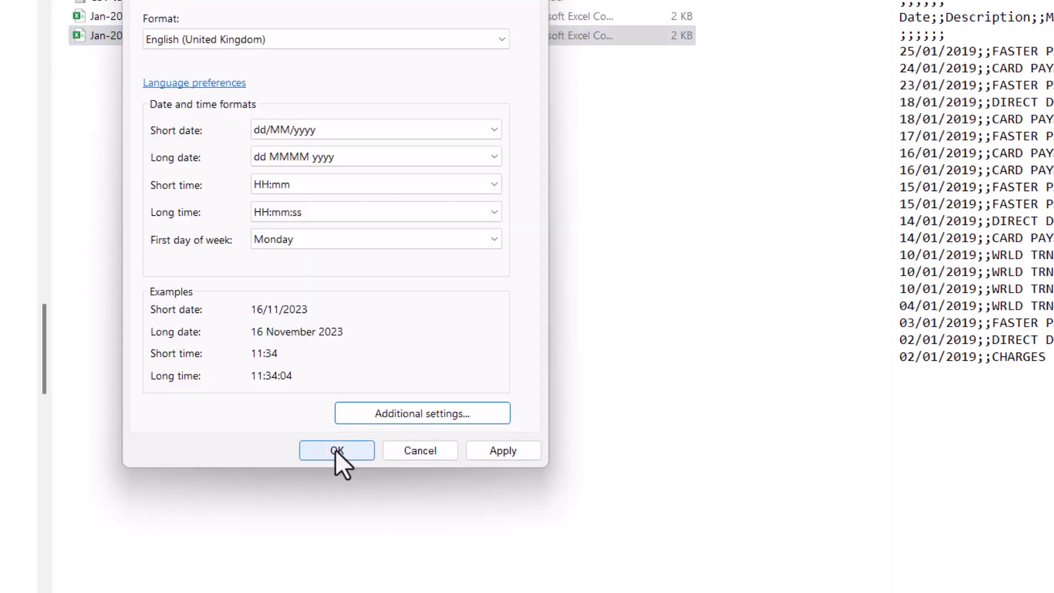
Apply the semicolon list separator by confirming the Region dialog
click(336, 450)
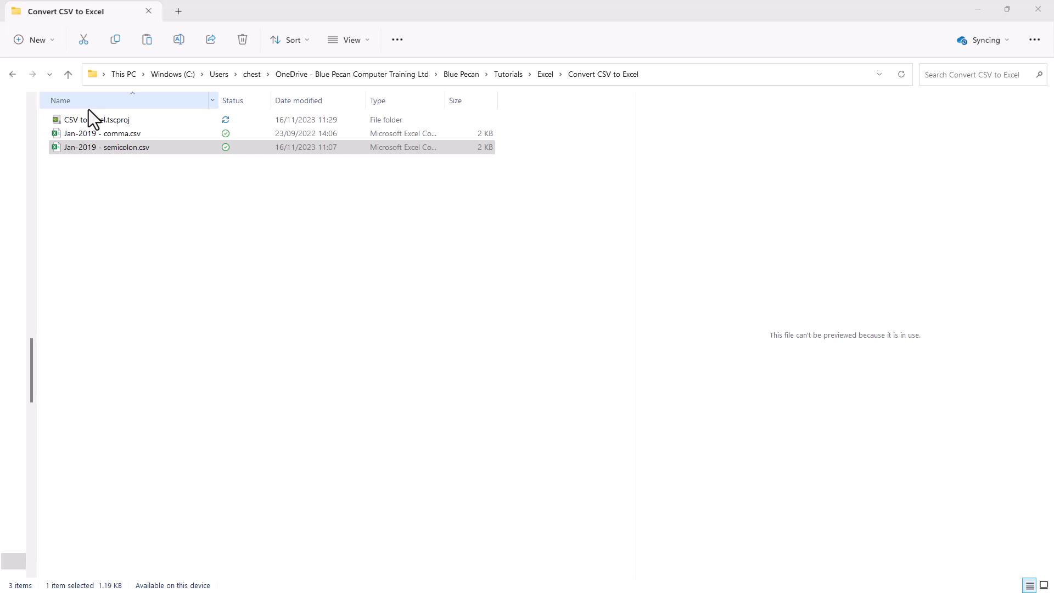
Search the Start menu for 'region' and open the Region settings
click(21, 577)
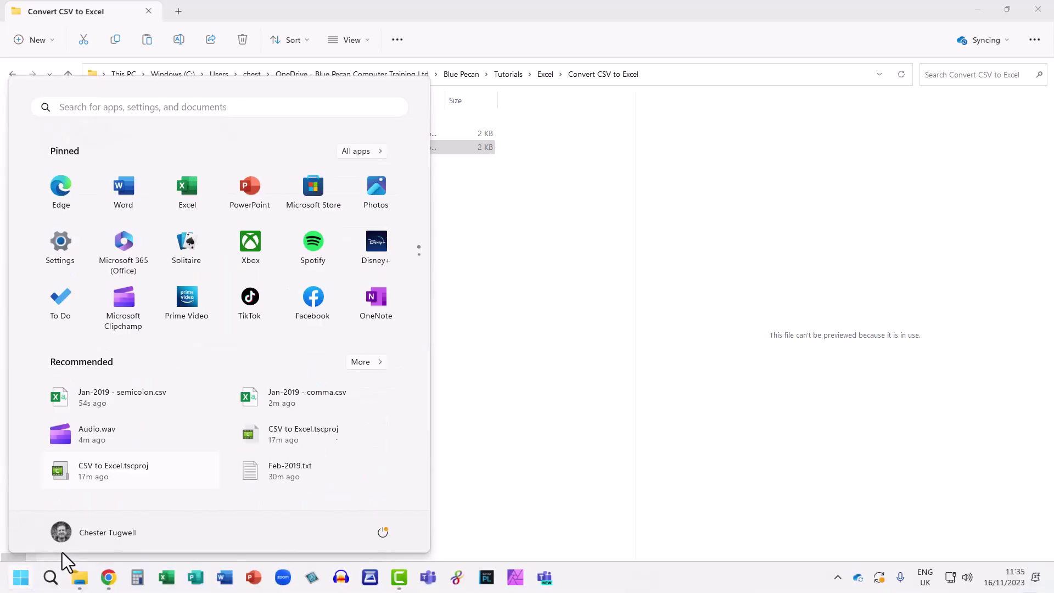
click(91, 107)
text(region)
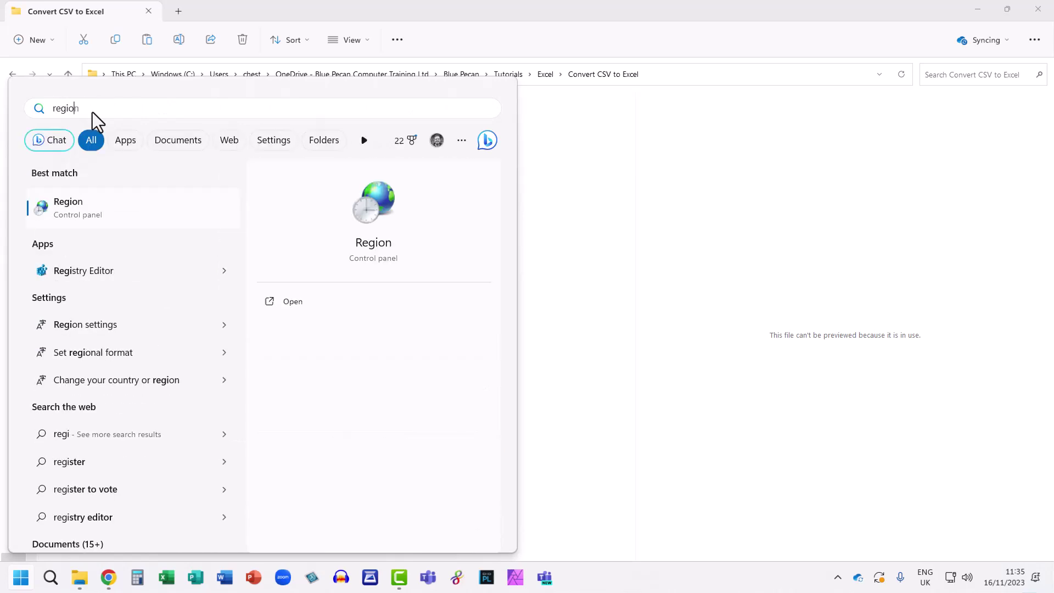
click(68, 206)
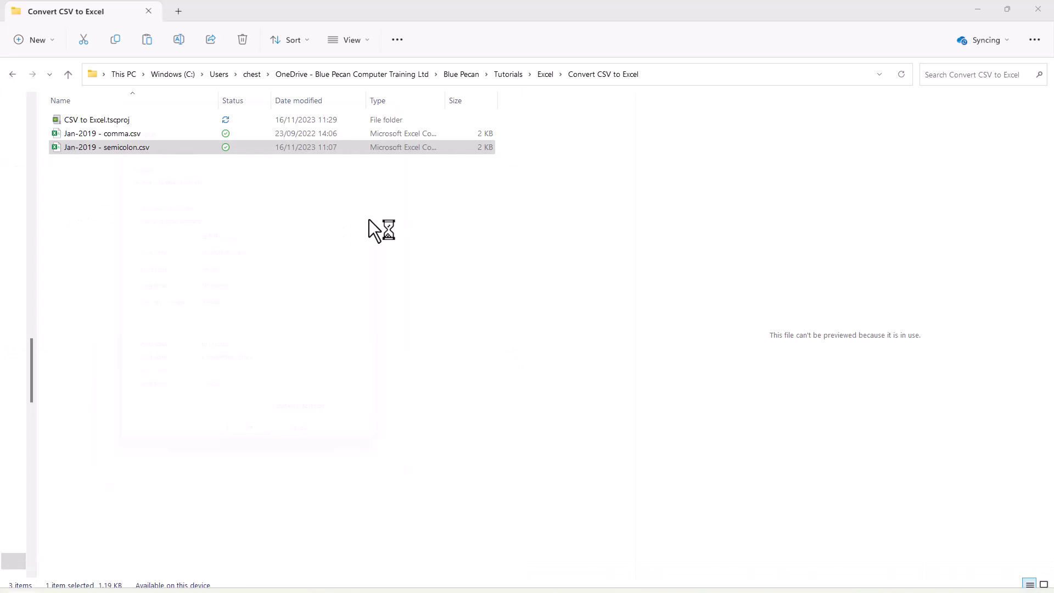
Restore ',' as the List separator and confirm both Region dialogs
click(301, 433)
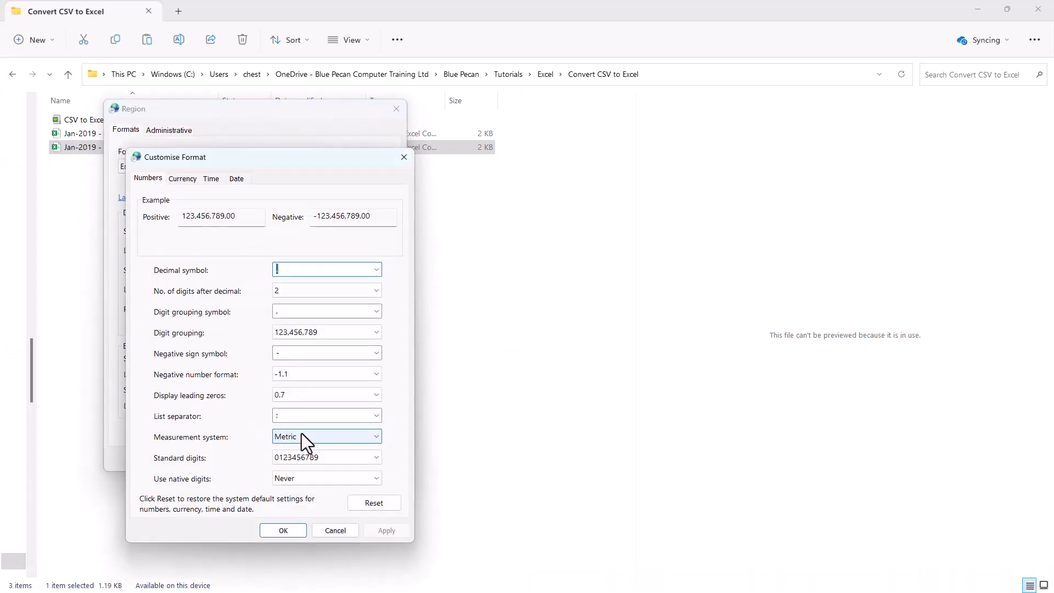
click(274, 416)
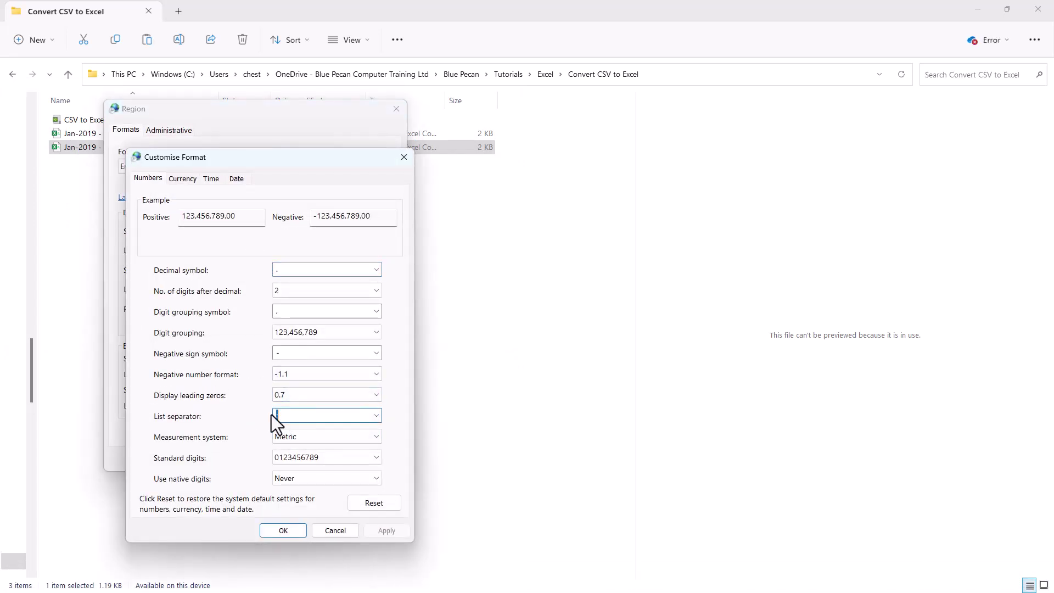
text(,)
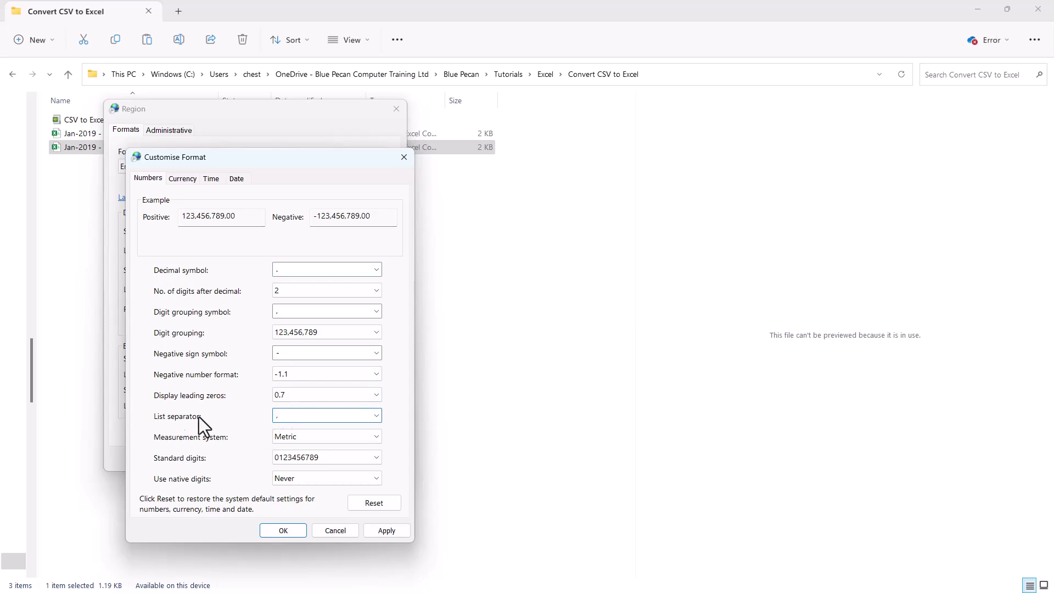
click(282, 531)
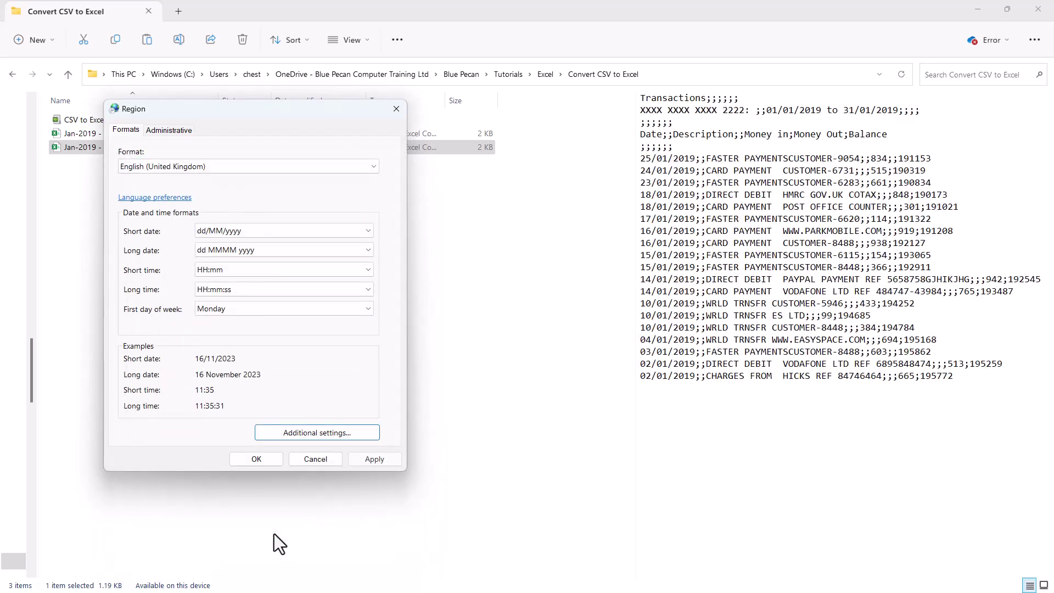
click(262, 459)
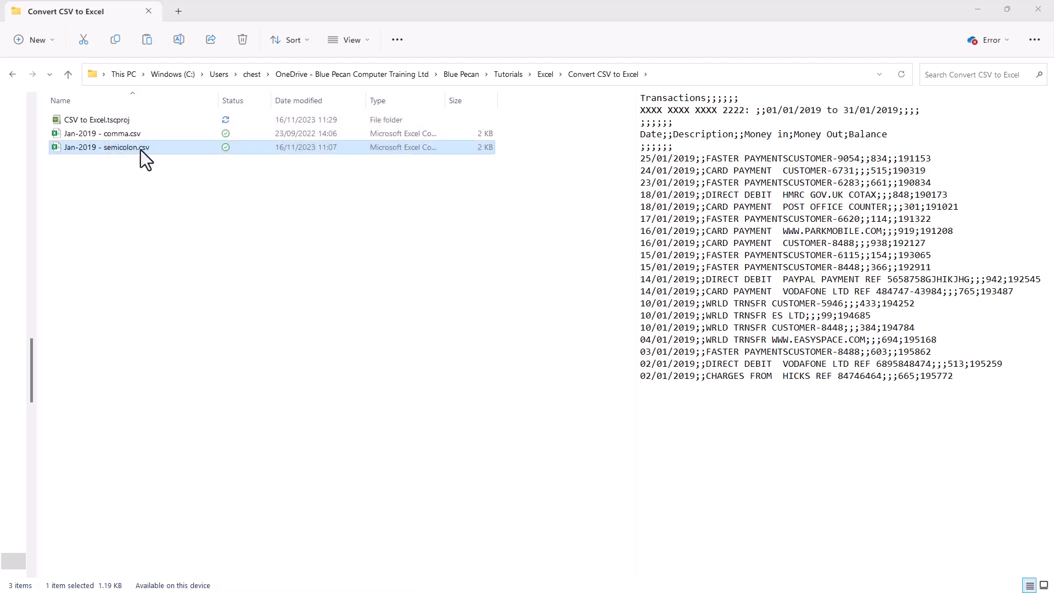
Open Jan-2019 - semicolon.csv, AutoFit column A, and launch Text to Columns on column A
double_click(78, 146)
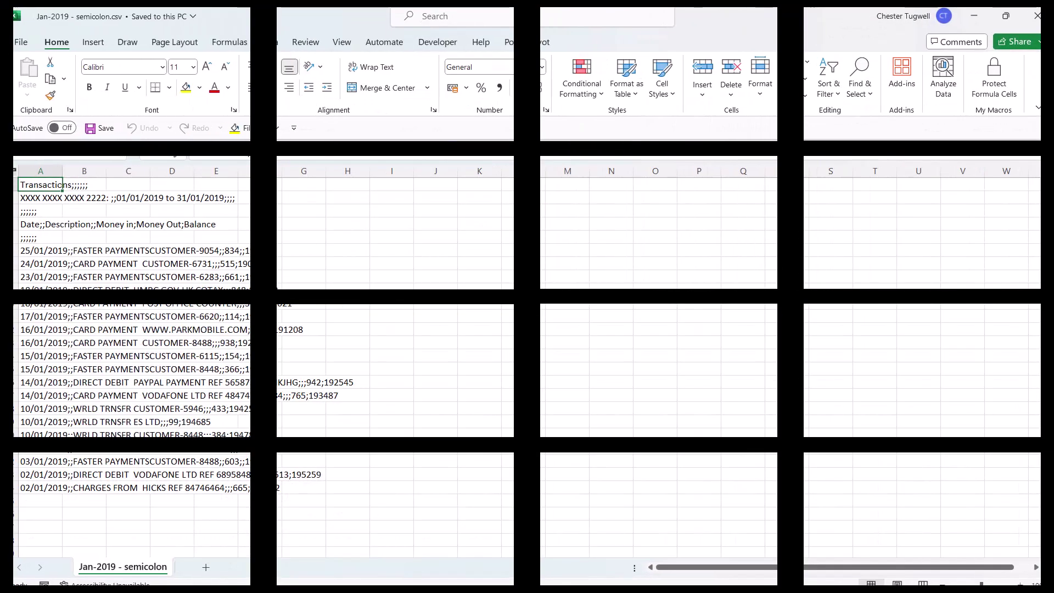
double_click(62, 165)
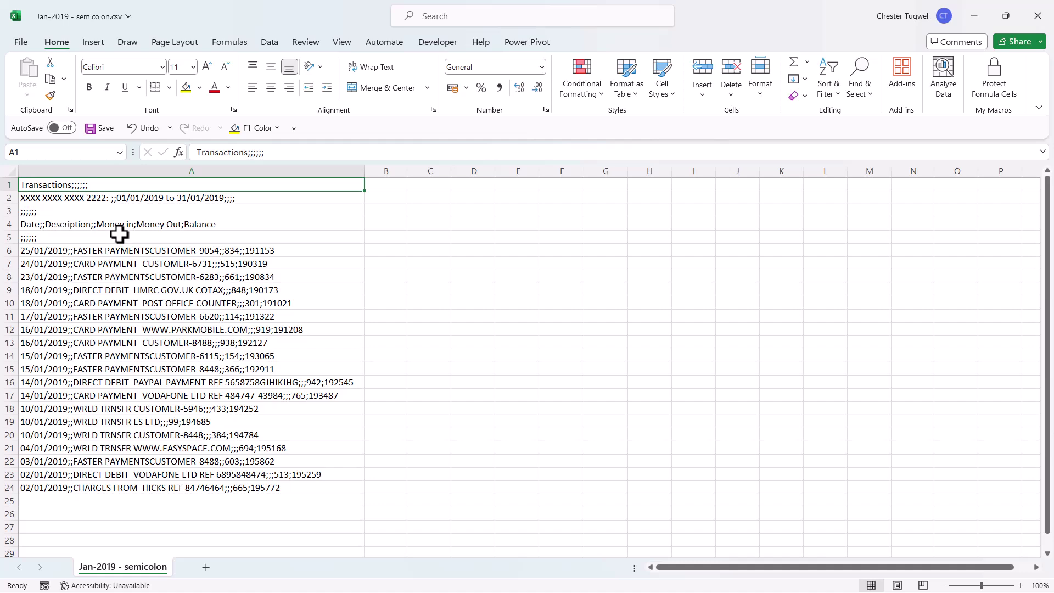
click(130, 198)
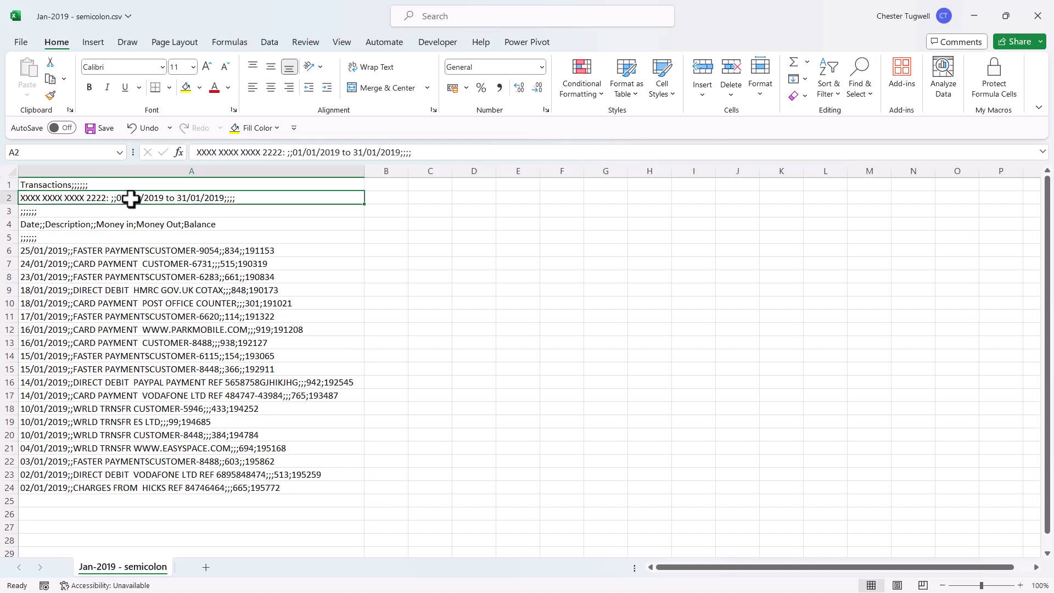
click(142, 172)
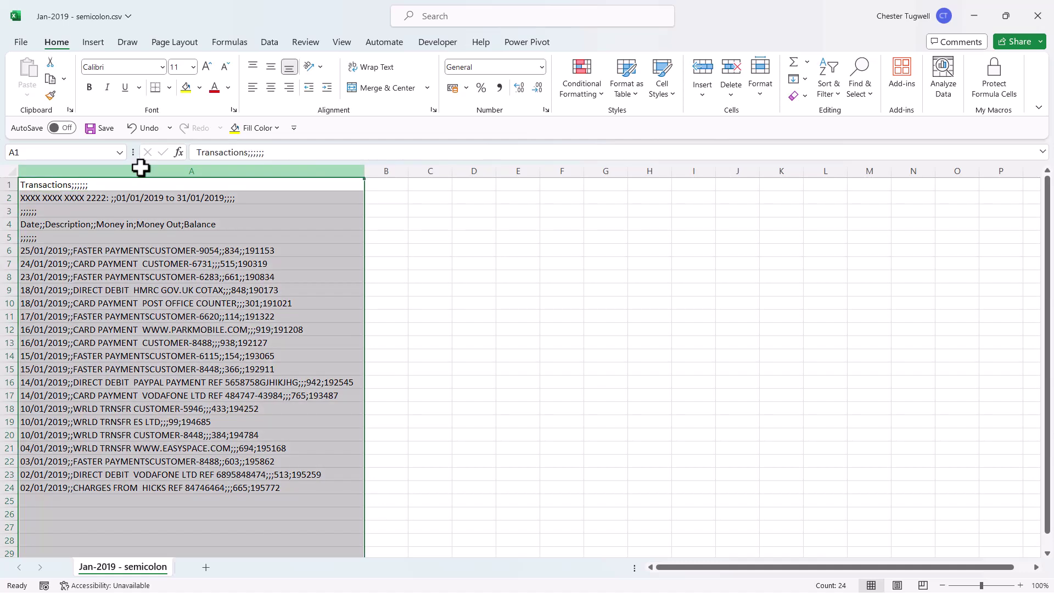
click(270, 44)
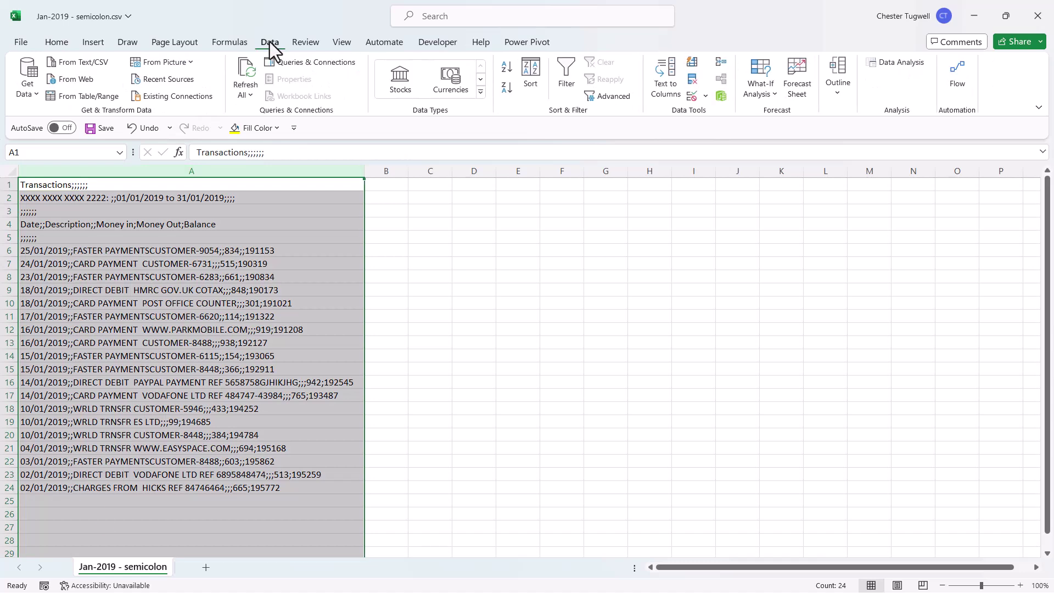
click(665, 86)
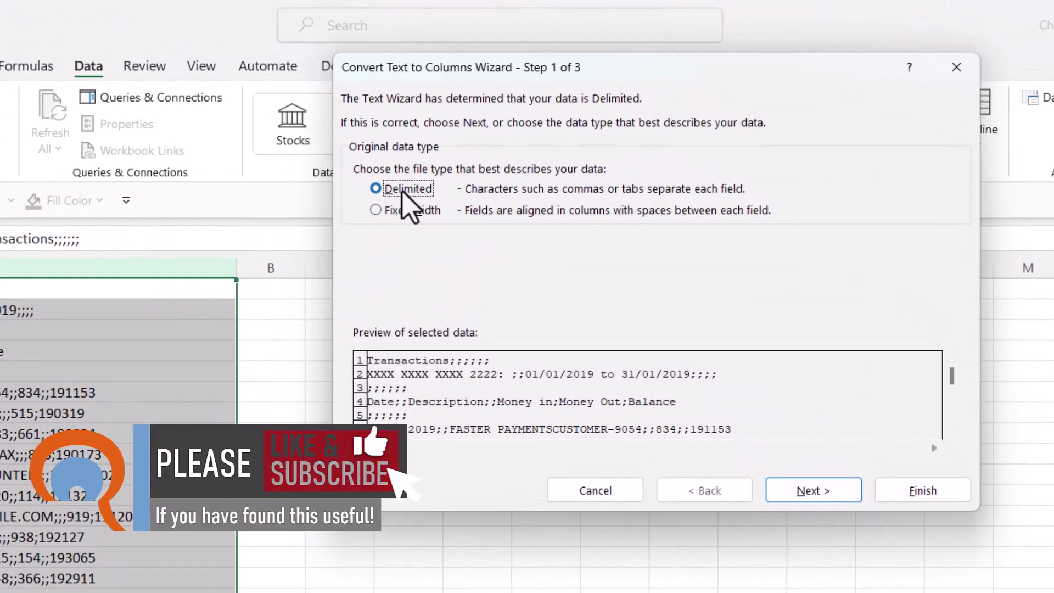
Pick Semicolon as the delimiter in the Text to Columns wizard and finish
click(803, 494)
click(359, 171)
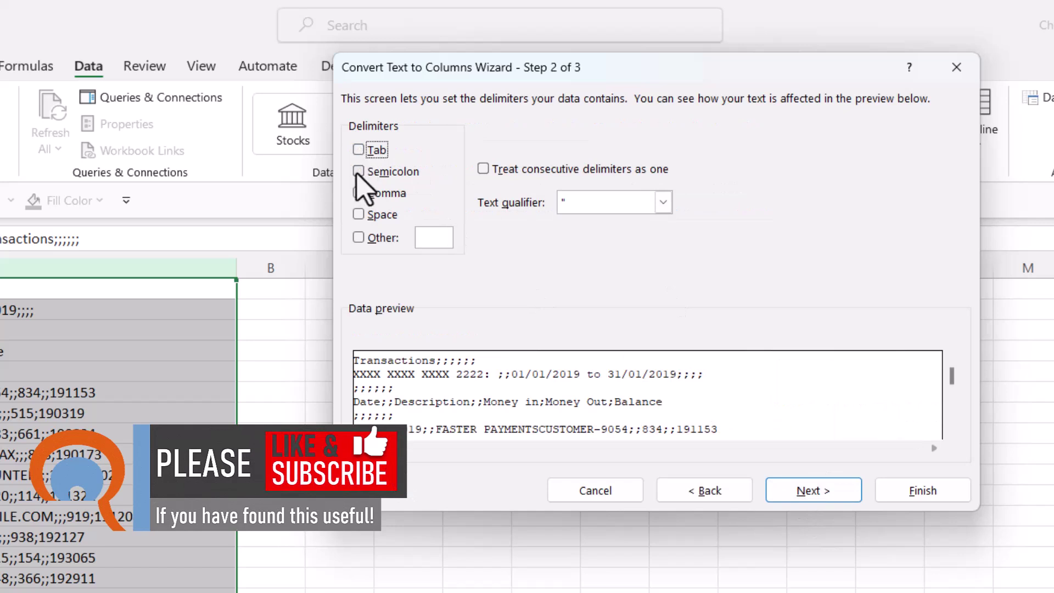
click(358, 172)
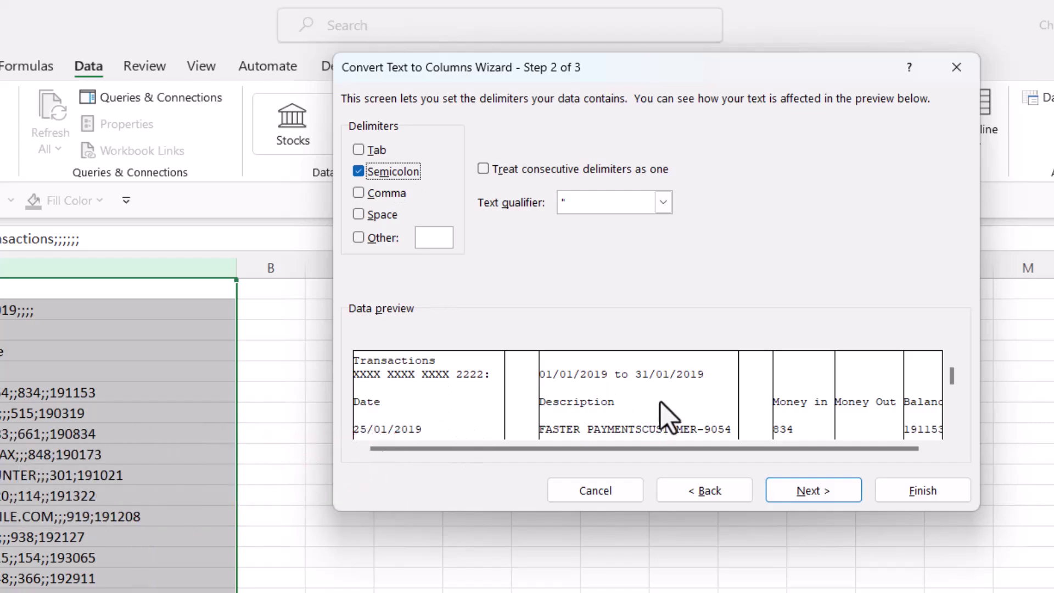
click(907, 491)
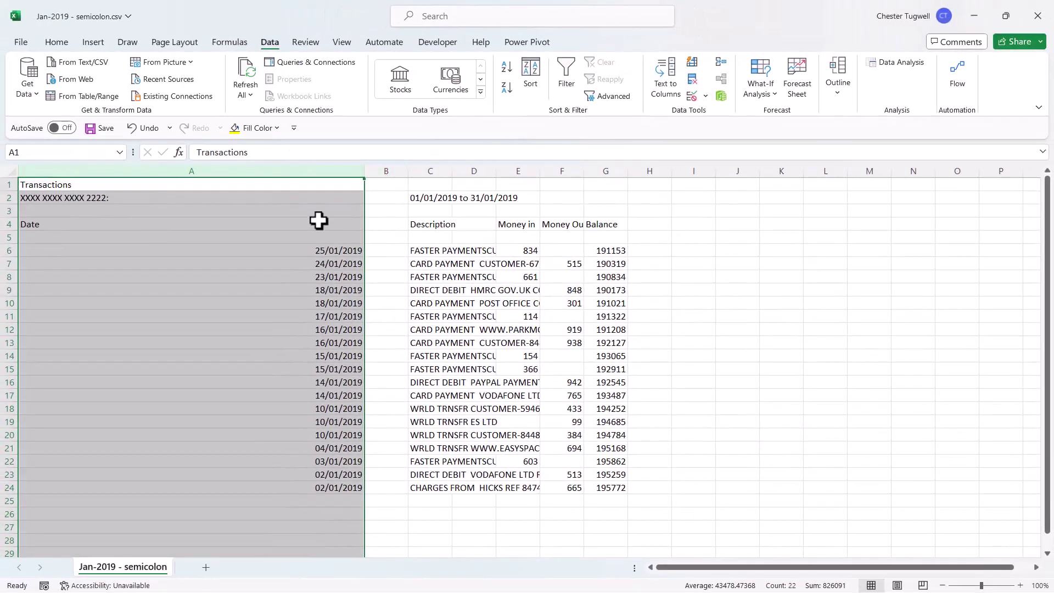
AutoFit the widths of columns A through G
drag(219, 171, 626, 171)
double_click(628, 171)
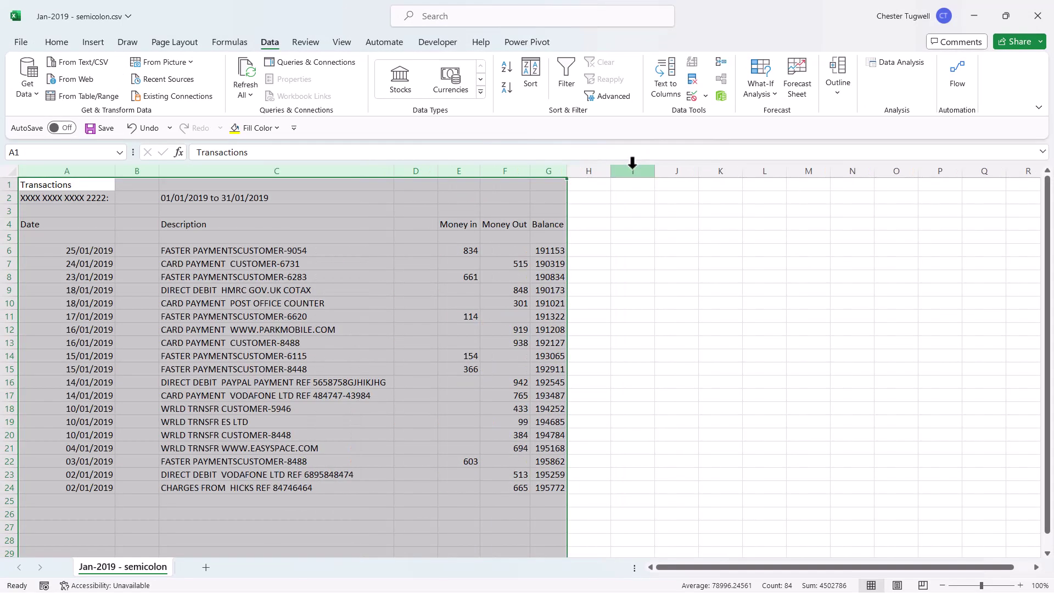
click(137, 212)
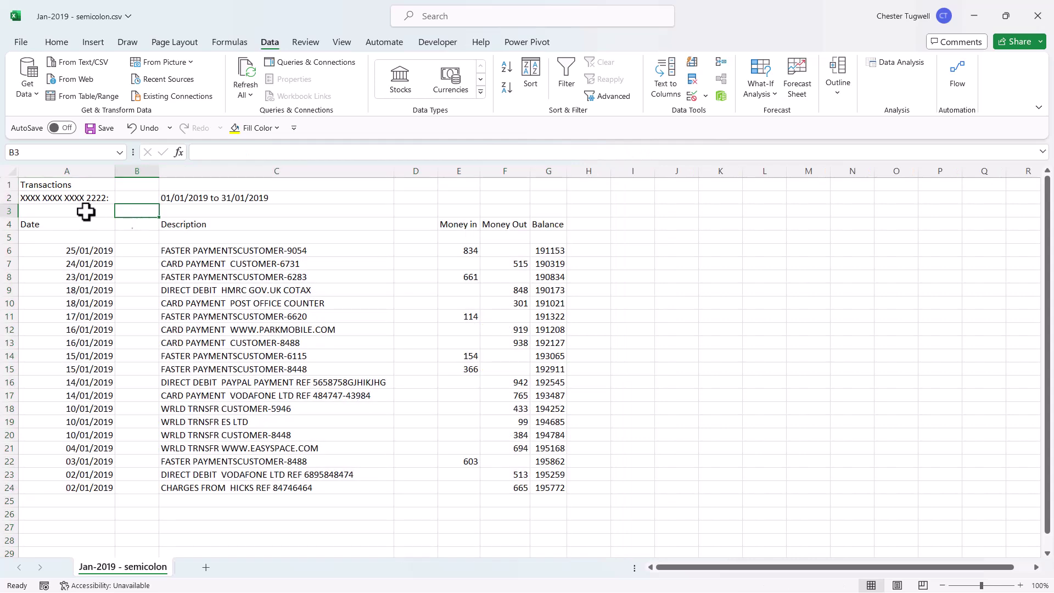
Delete the title rows 1–3 and the resulting empty row 2
drag(7, 181, 11, 209)
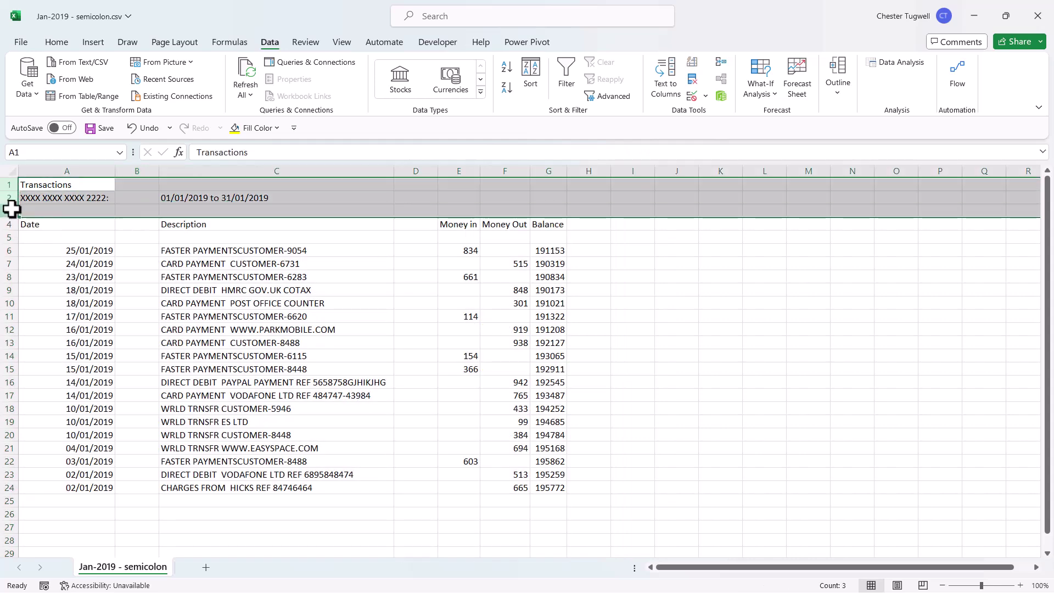
right_click(11, 209)
click(55, 363)
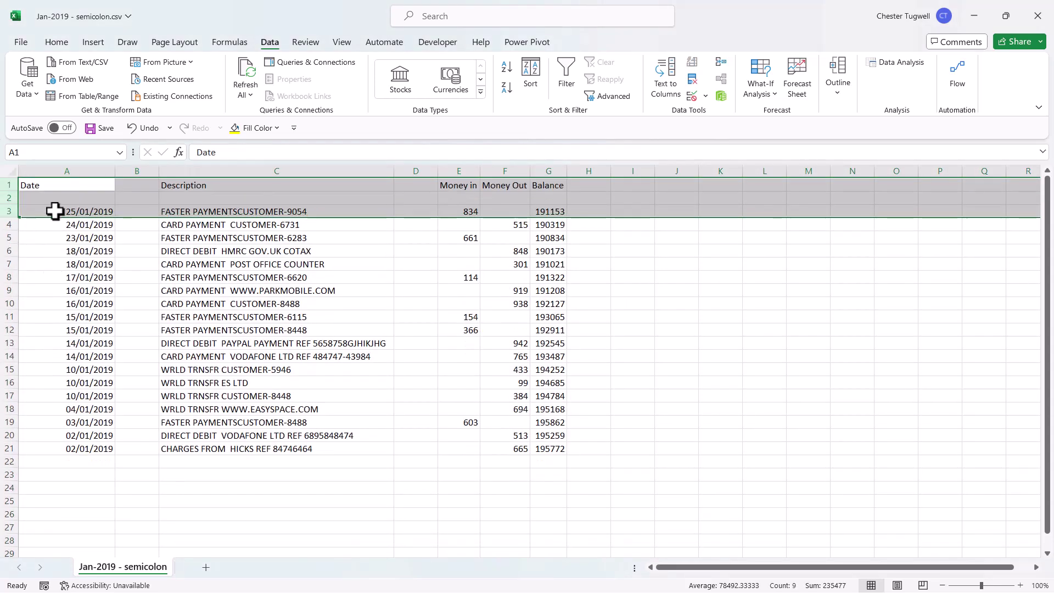
click(9, 198)
right_click(10, 197)
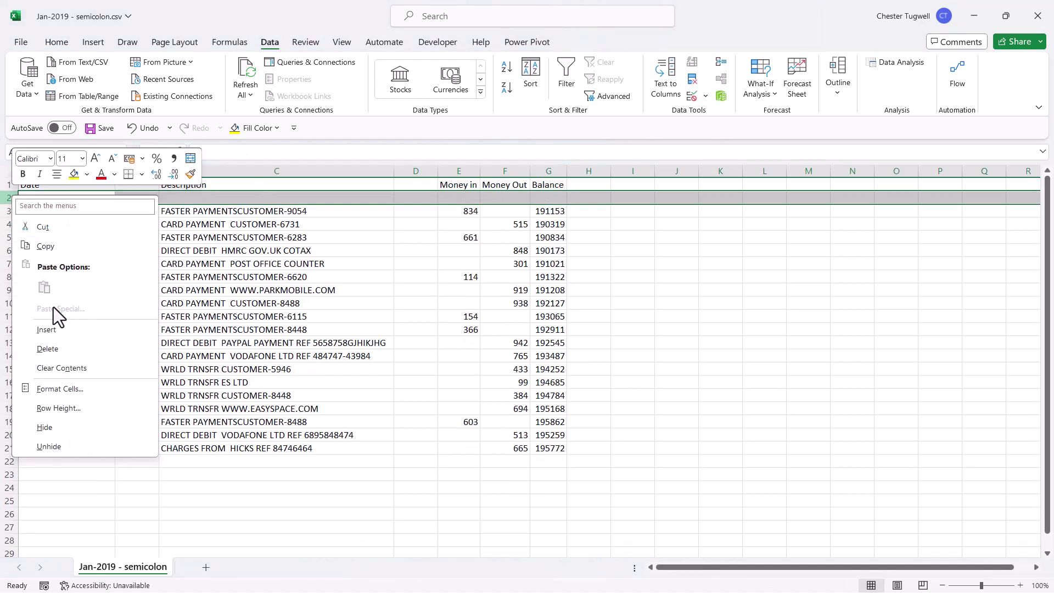
click(53, 349)
Delete the blank columns B and C so data fills A–E
click(138, 171)
right_click(144, 172)
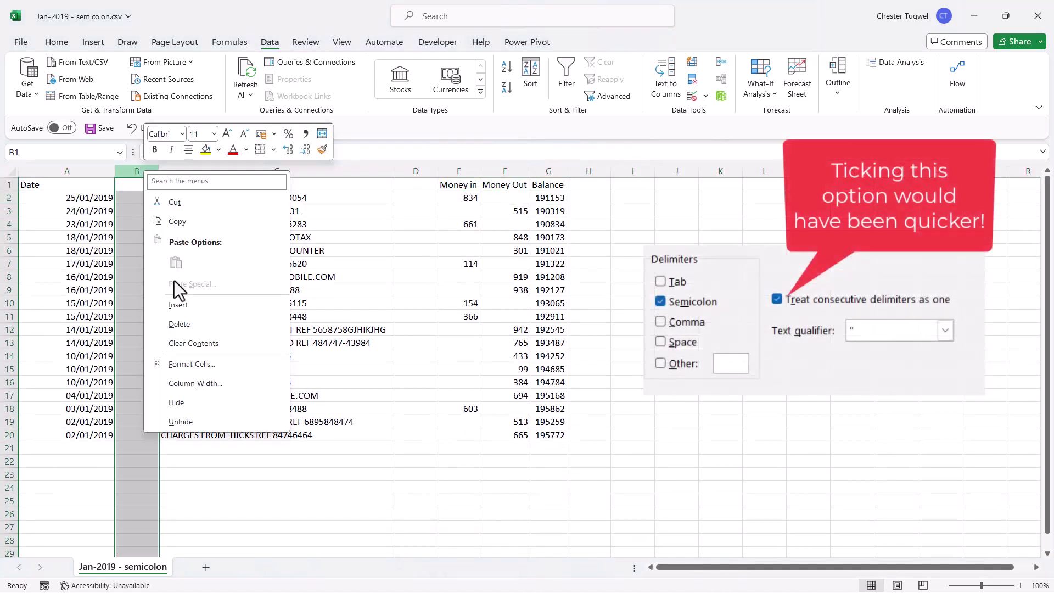
click(181, 324)
click(367, 171)
right_click(367, 172)
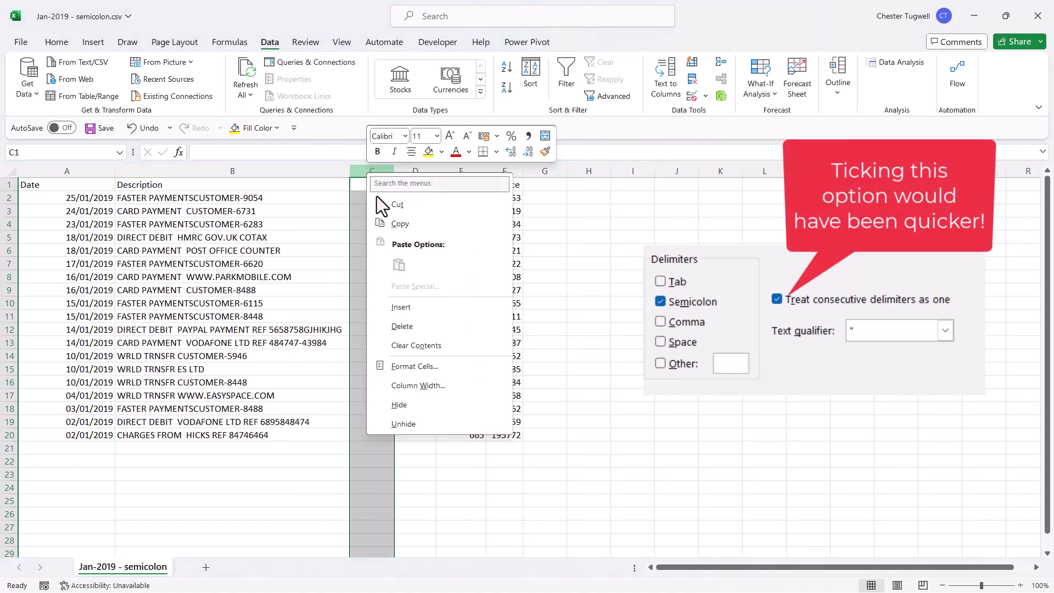
click(401, 326)
drag(549, 288, 549, 279)
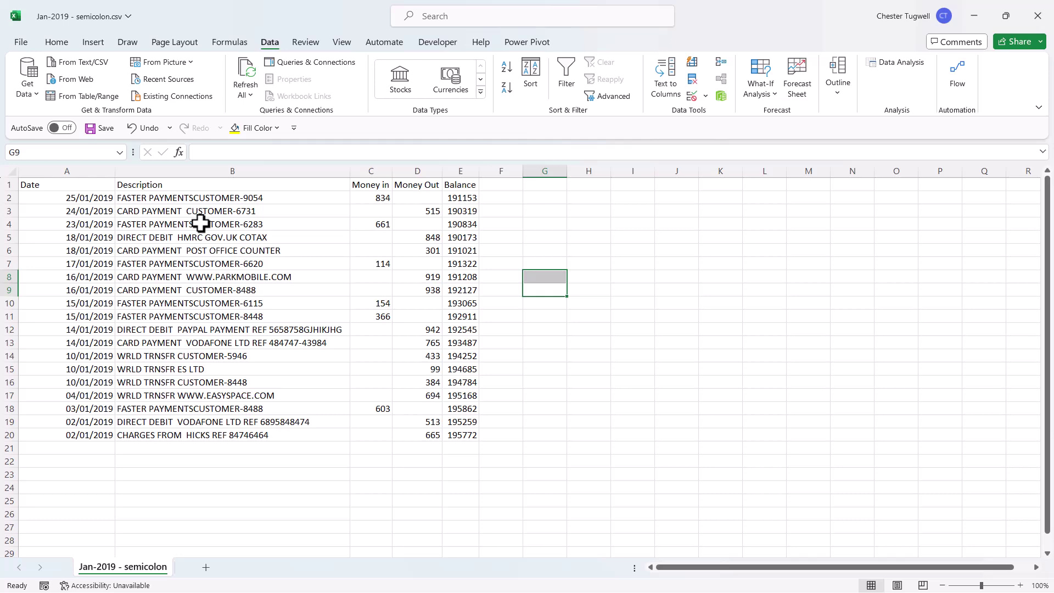
In a new workbook, import Jan-2019 - semicolon.csv using Data > From Text/CSV
key(ctrl+n)
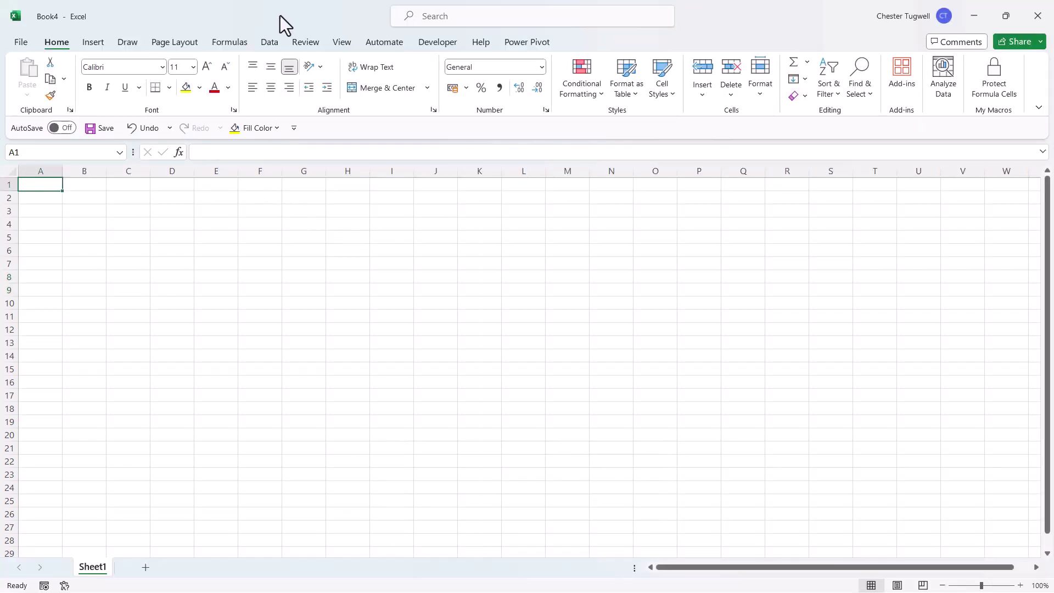
click(270, 38)
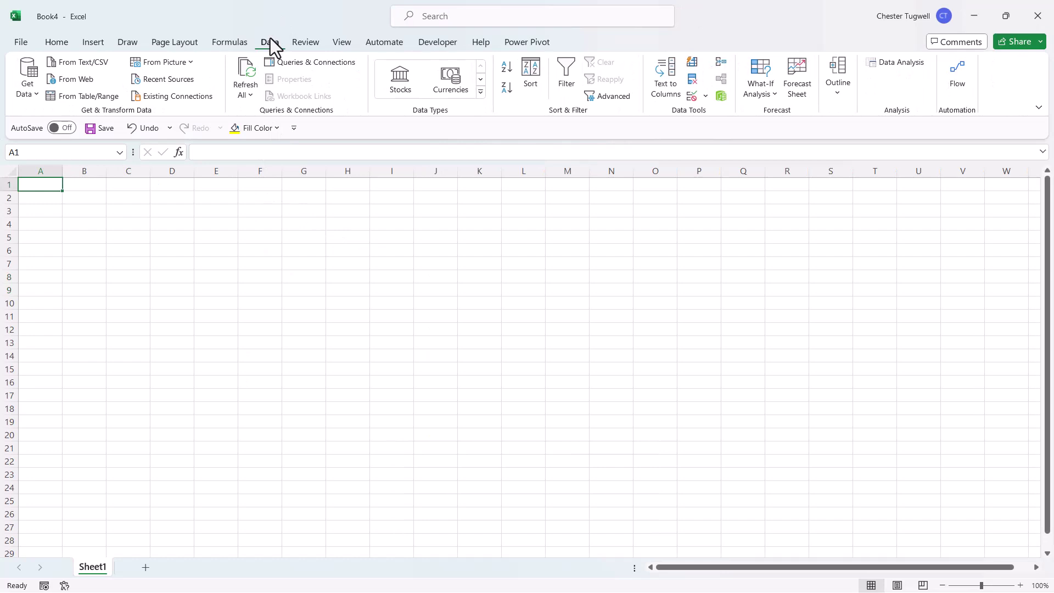
click(86, 63)
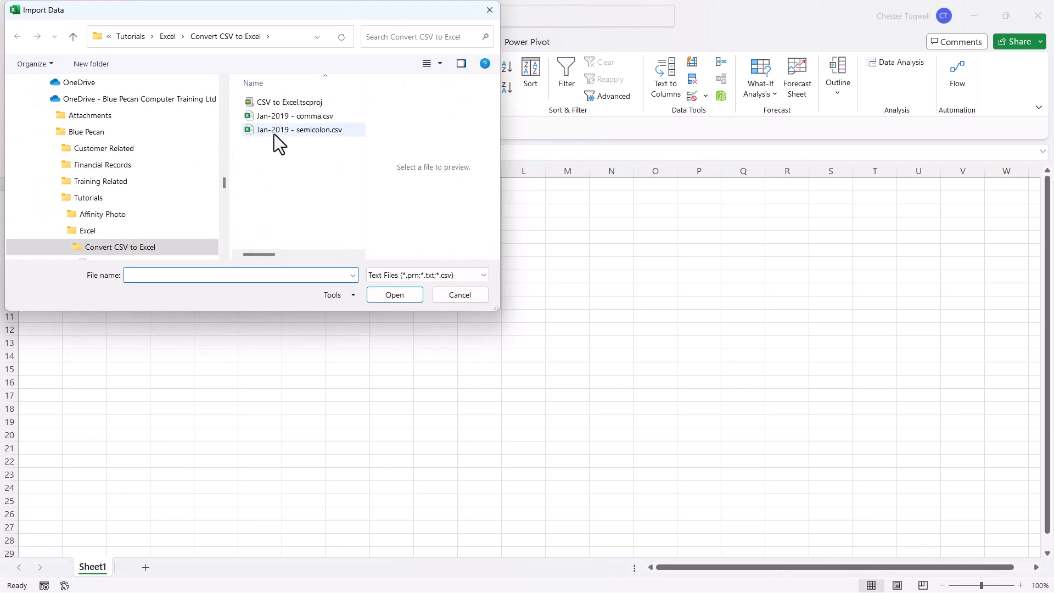
click(275, 134)
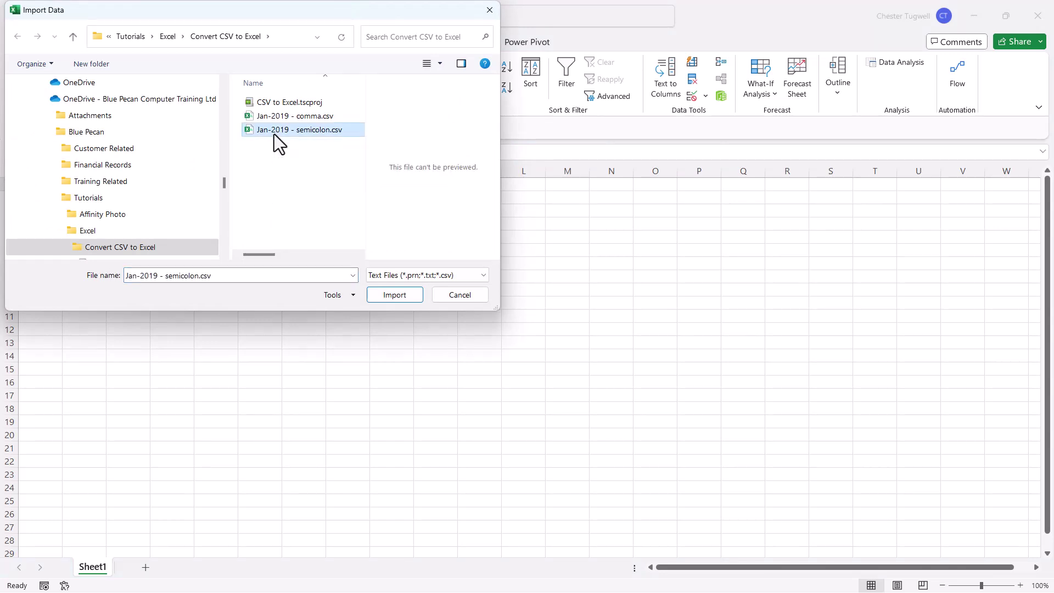
click(392, 294)
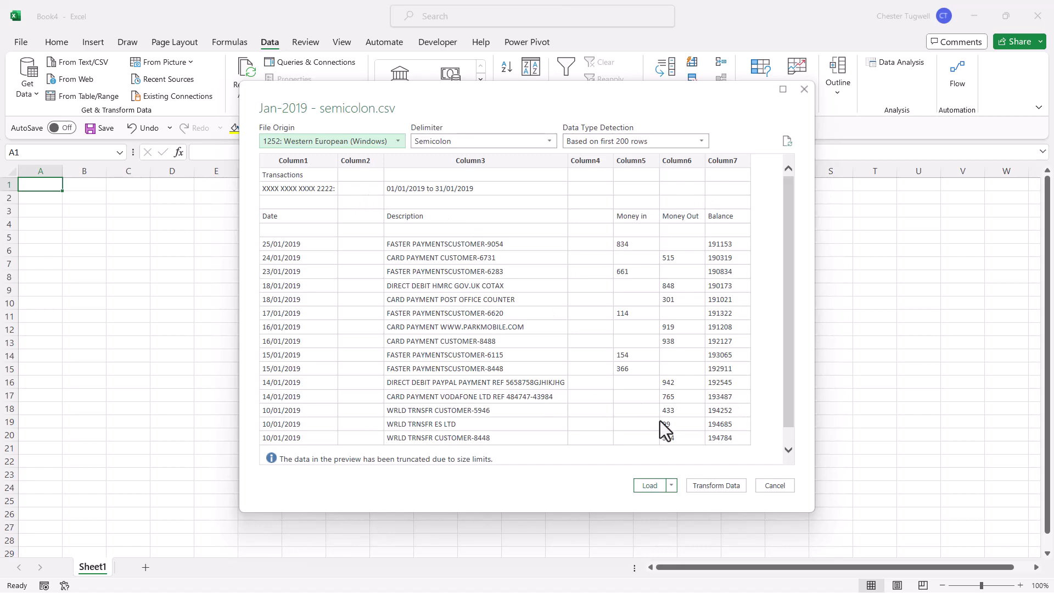
In Power Query, remove the top 3 rows and promote the first row to headers
click(716, 485)
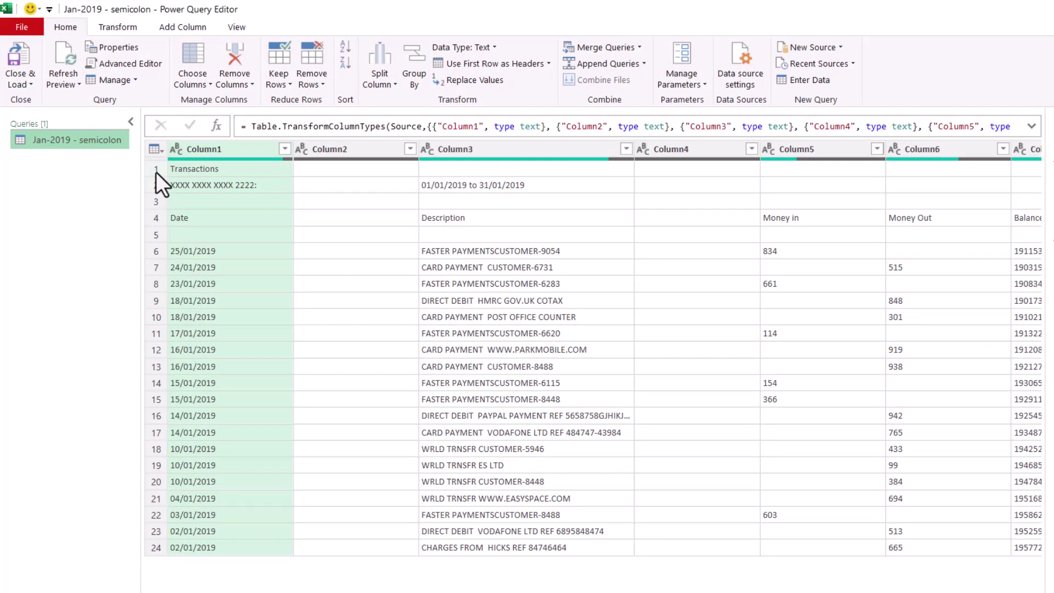
click(318, 77)
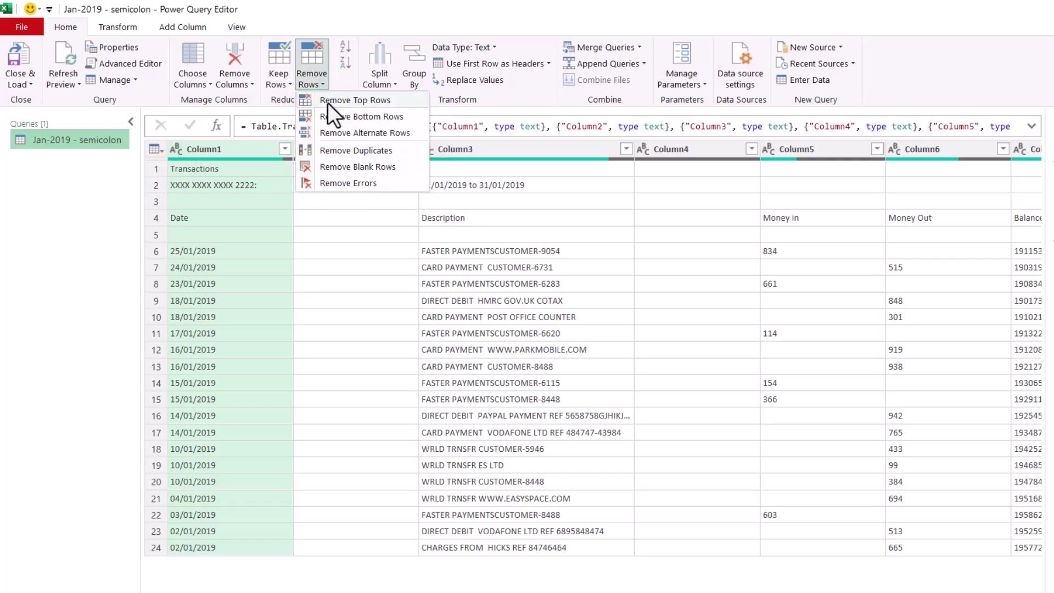
click(328, 101)
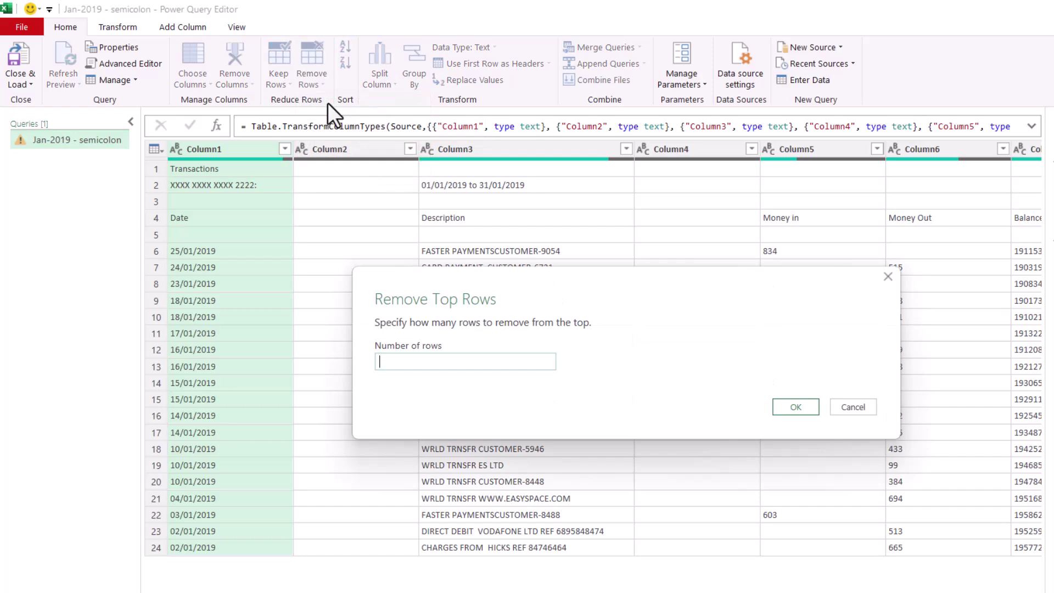
text(3)
click(796, 407)
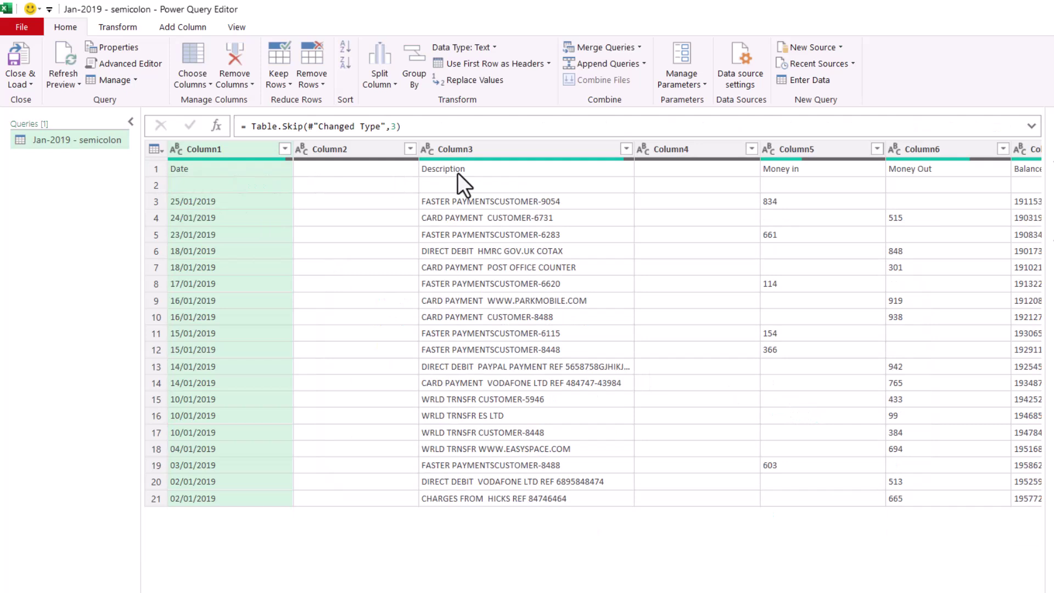
click(488, 63)
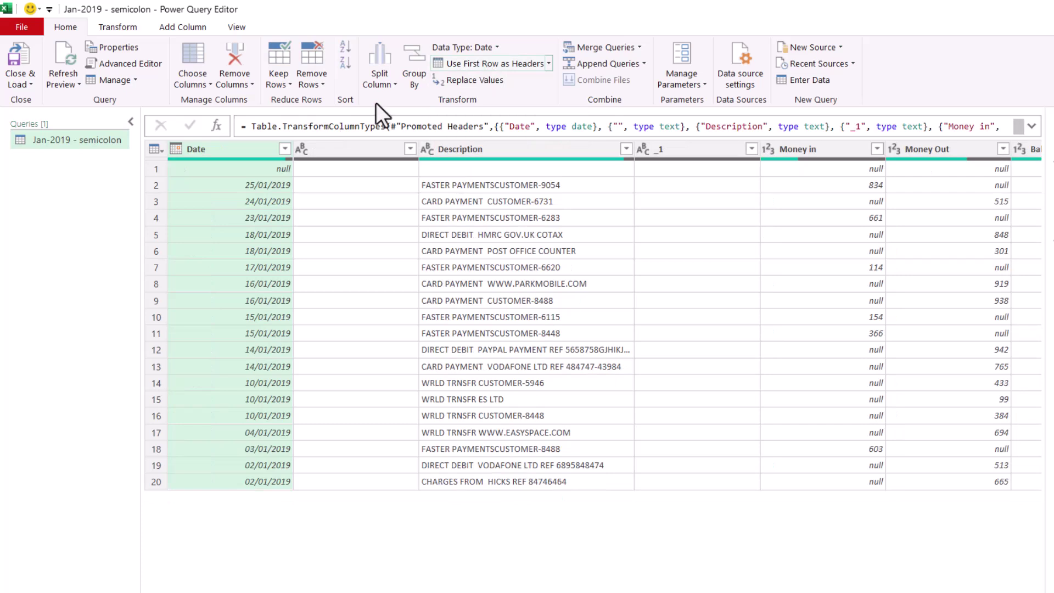
Remove the single null row now at the top
click(154, 170)
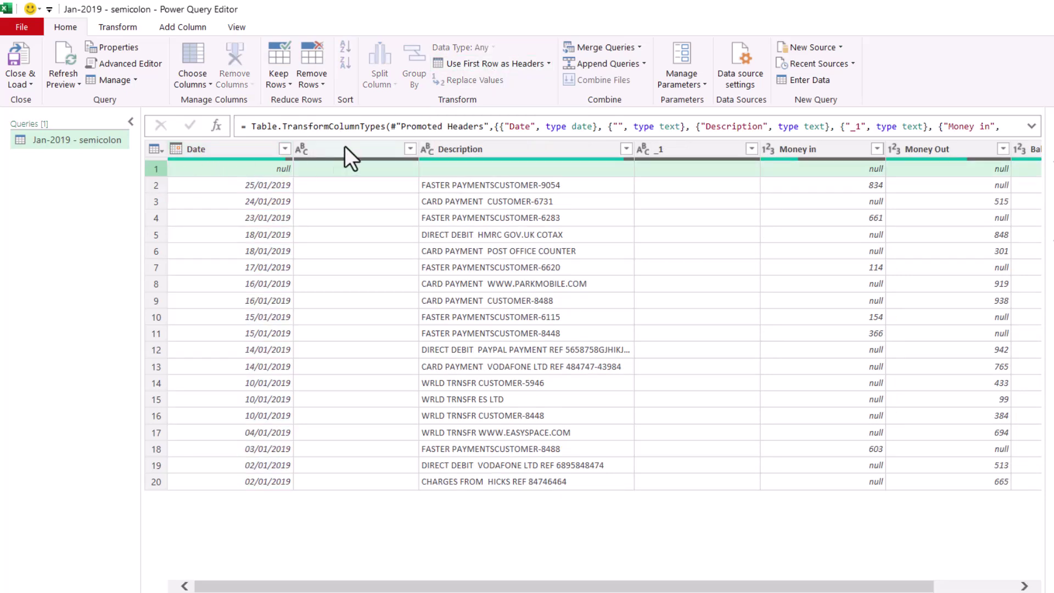
click(323, 84)
click(356, 117)
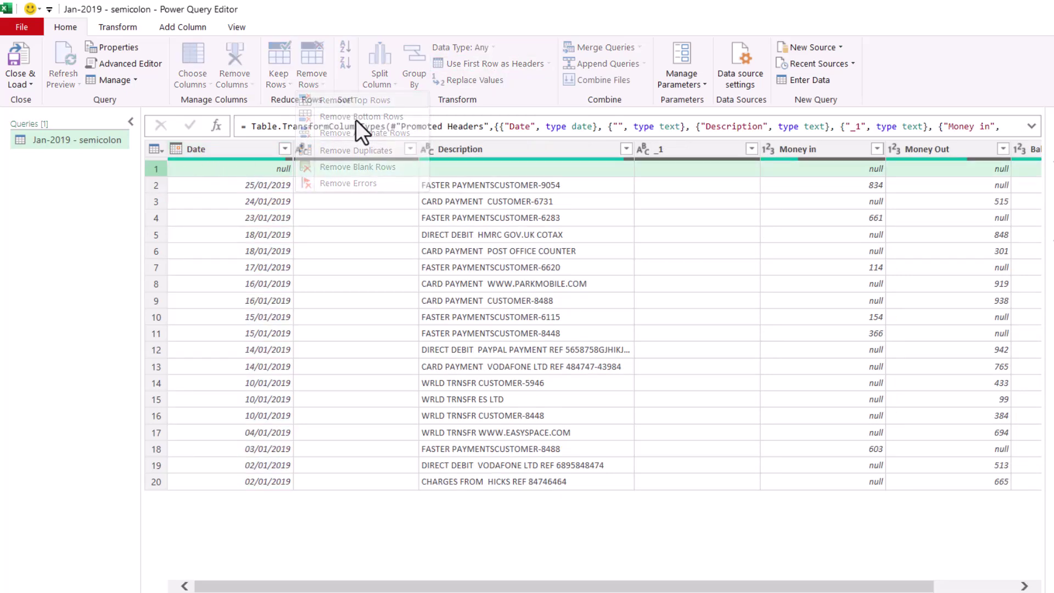
text(1)
click(792, 407)
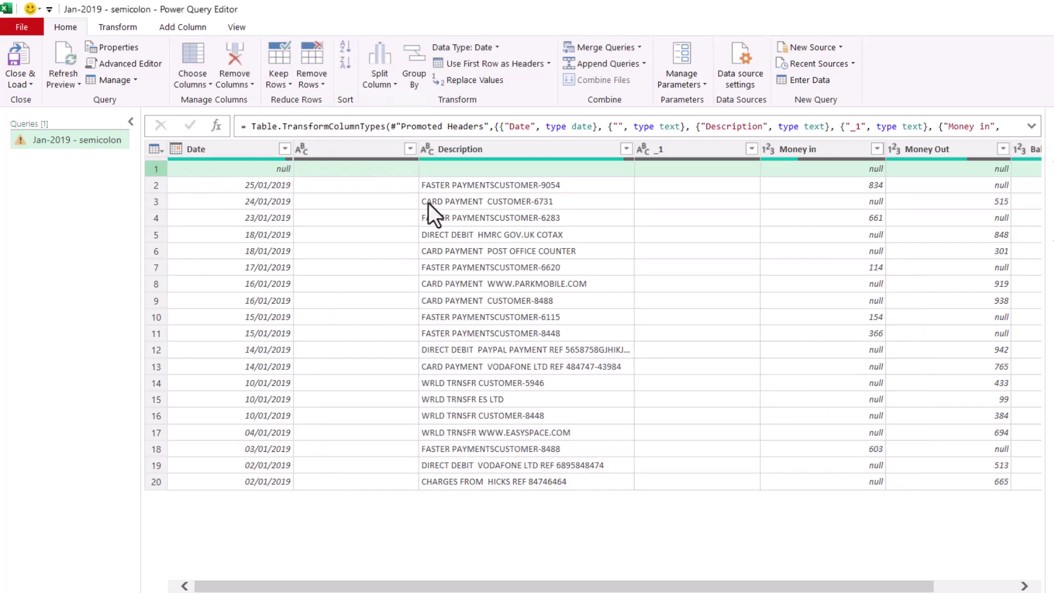
Remove the unnamed blank column and the empty _1 column
right_click(351, 145)
click(386, 175)
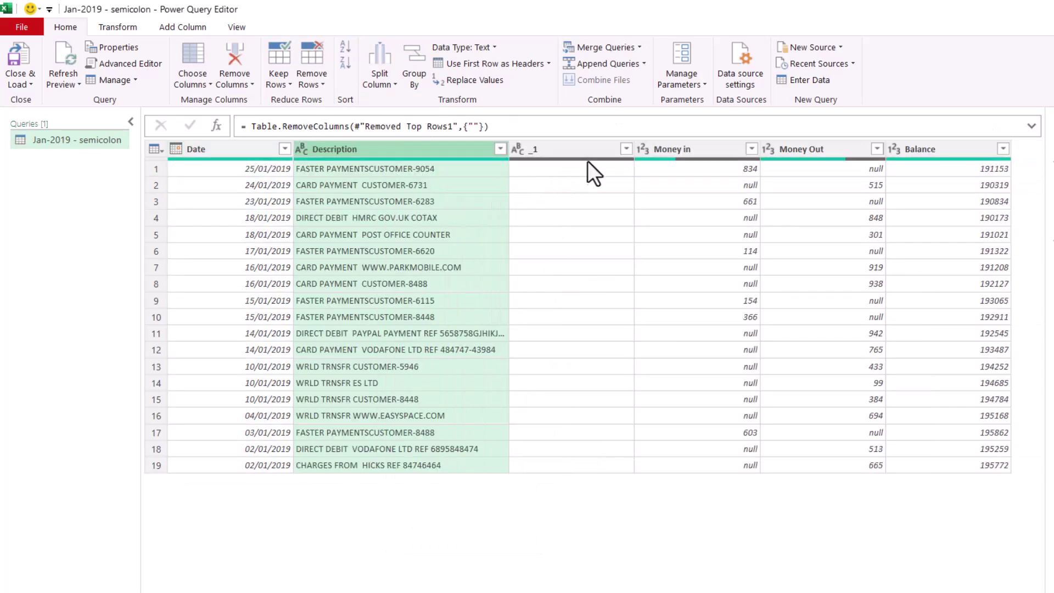
right_click(575, 146)
click(613, 174)
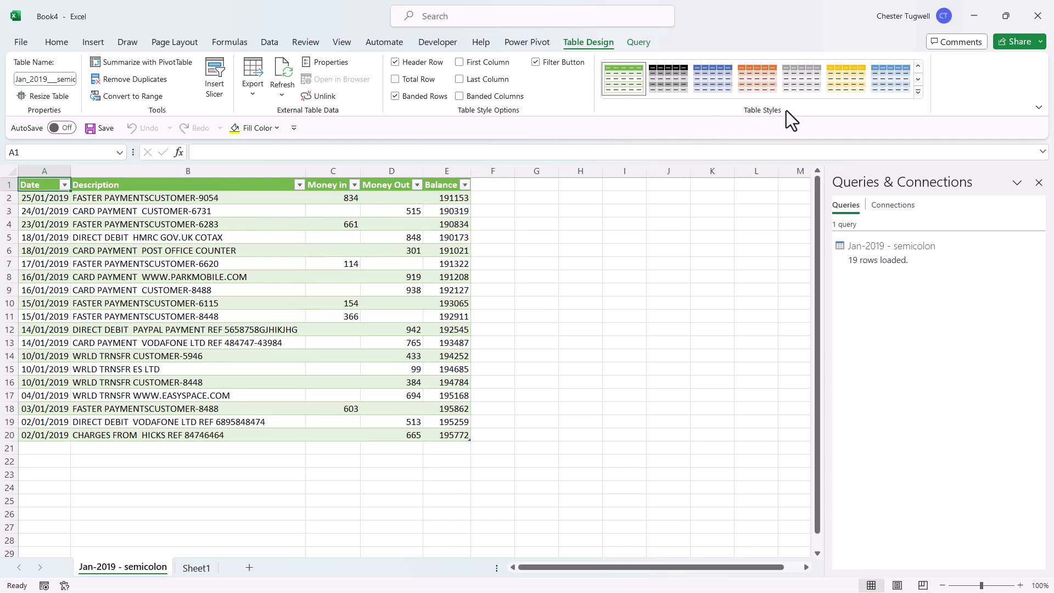
Clear the table style from the Jan-2019 - semicolon table, leaving plain unshaded rows
click(919, 92)
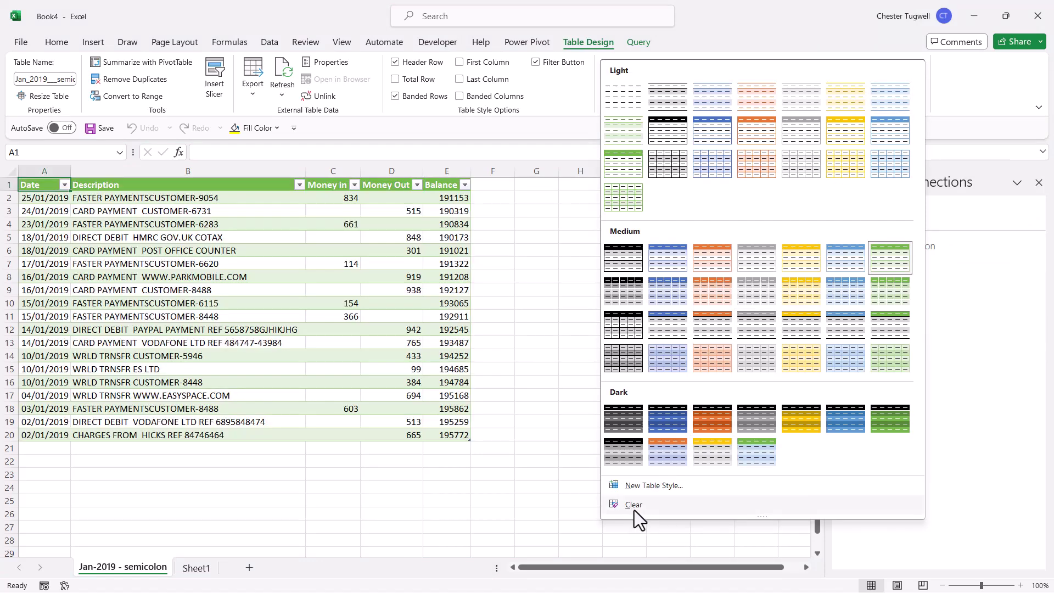
click(634, 510)
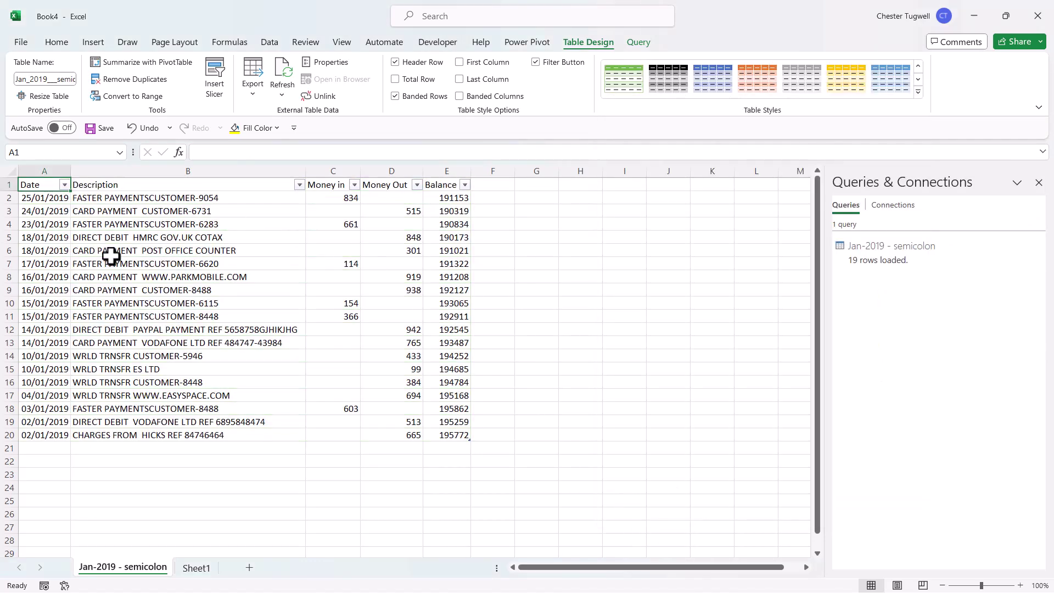